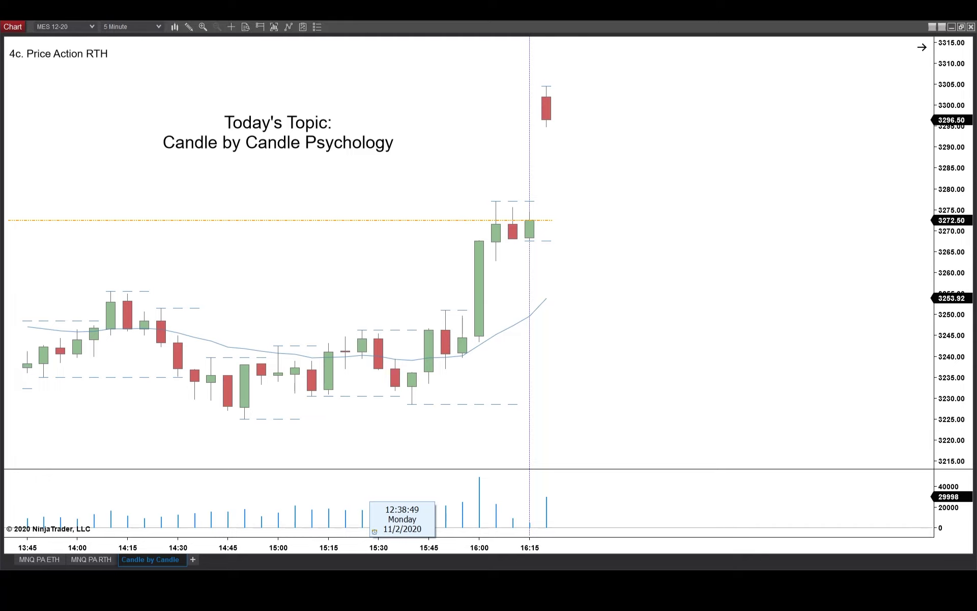
# Step: Adjust the chart's Right side margin value in the chart properties
pyautogui.rightClick(593, 192)
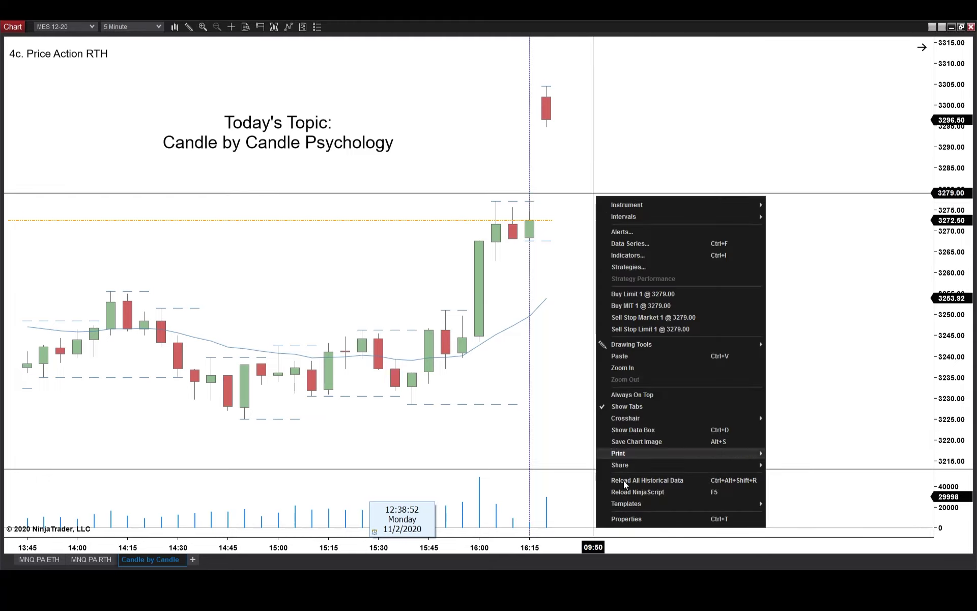
pyautogui.click(655, 524)
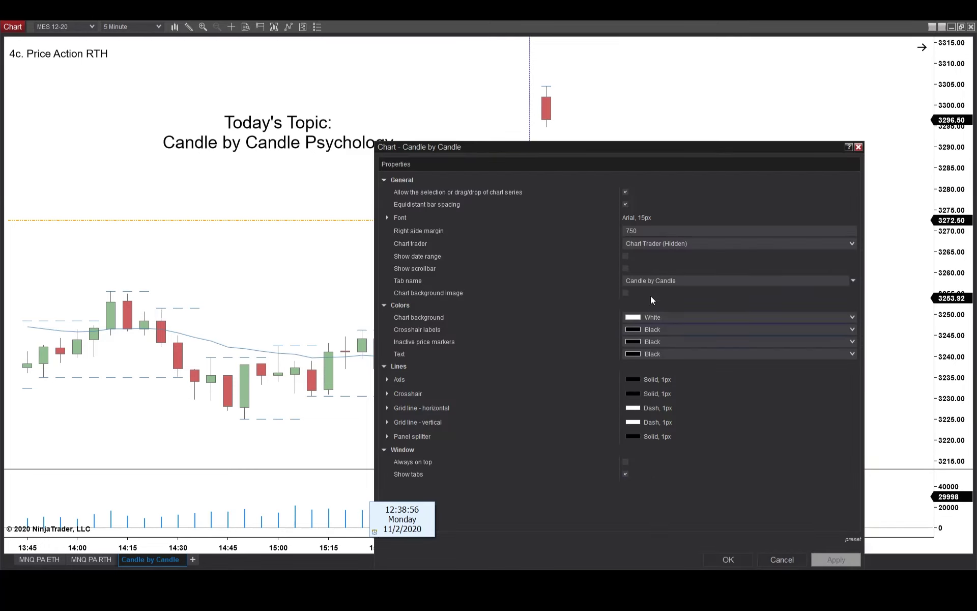
pyautogui.click(649, 232)
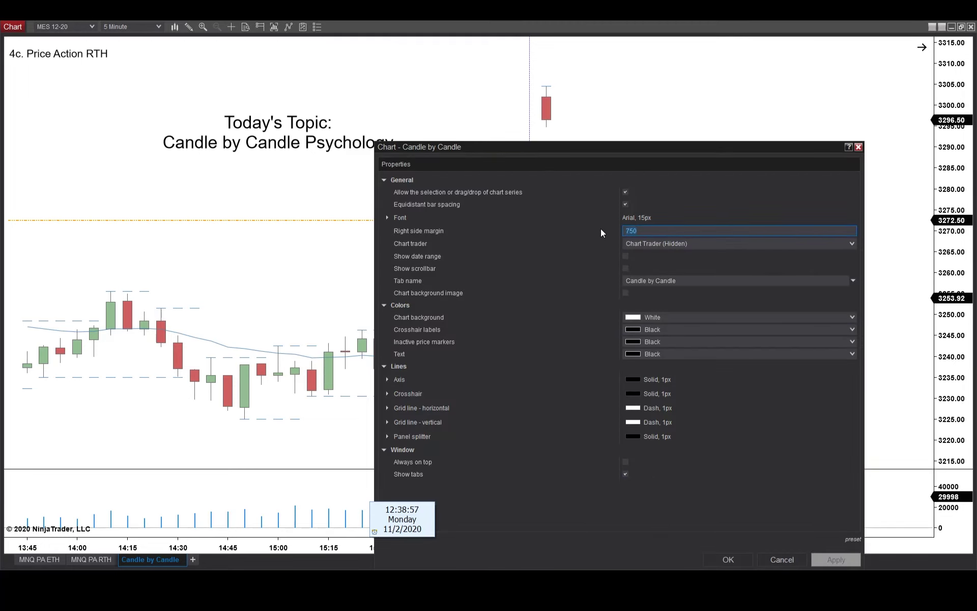
pyautogui.click(859, 147)
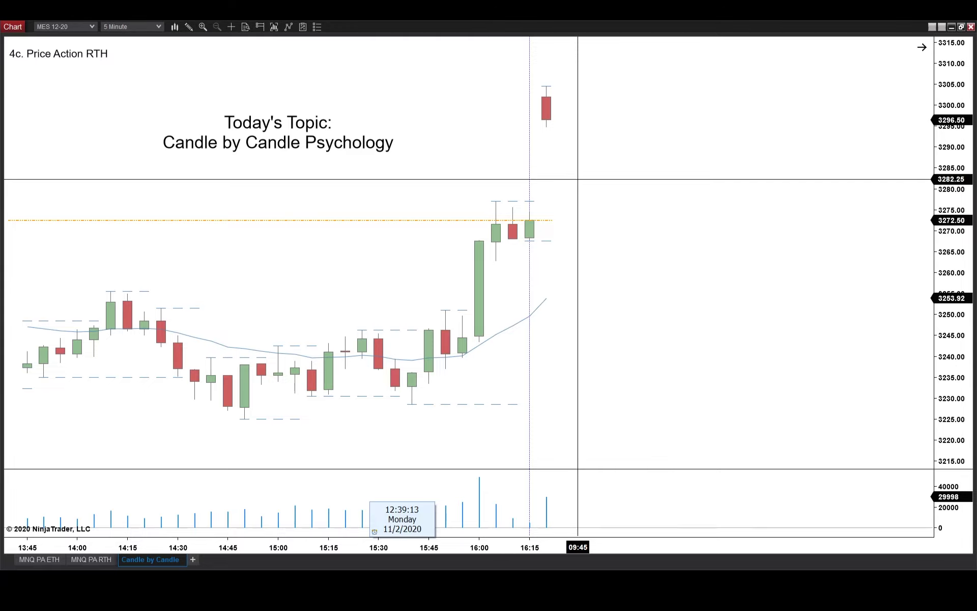
# Step: Compress the bars and delete the Today's Topic title text from the chart
pyautogui.moveTo(509, 550); pyautogui.dragTo(728, 547)
pyautogui.click(482, 208)
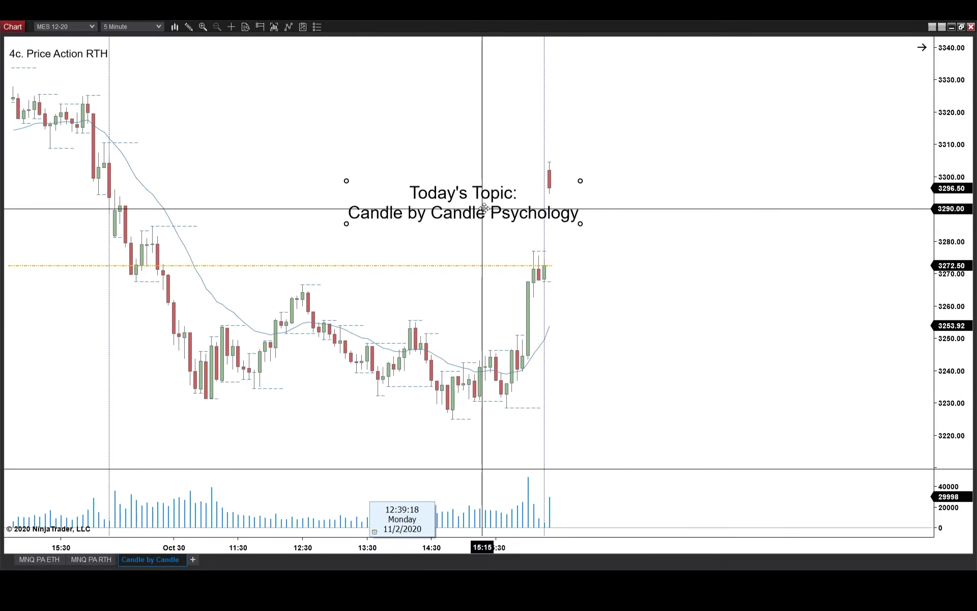
pyautogui.press('Delete')
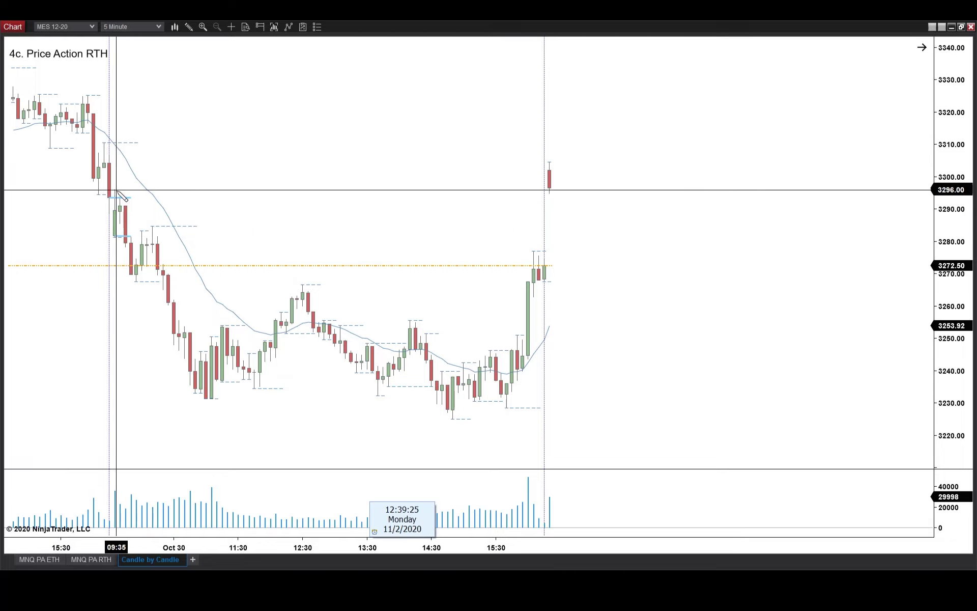
# Step: Draw test trend lines across the falling highs and the lows near 3229, deleting each
pyautogui.moveTo(114, 194); pyautogui.dragTo(302, 287)
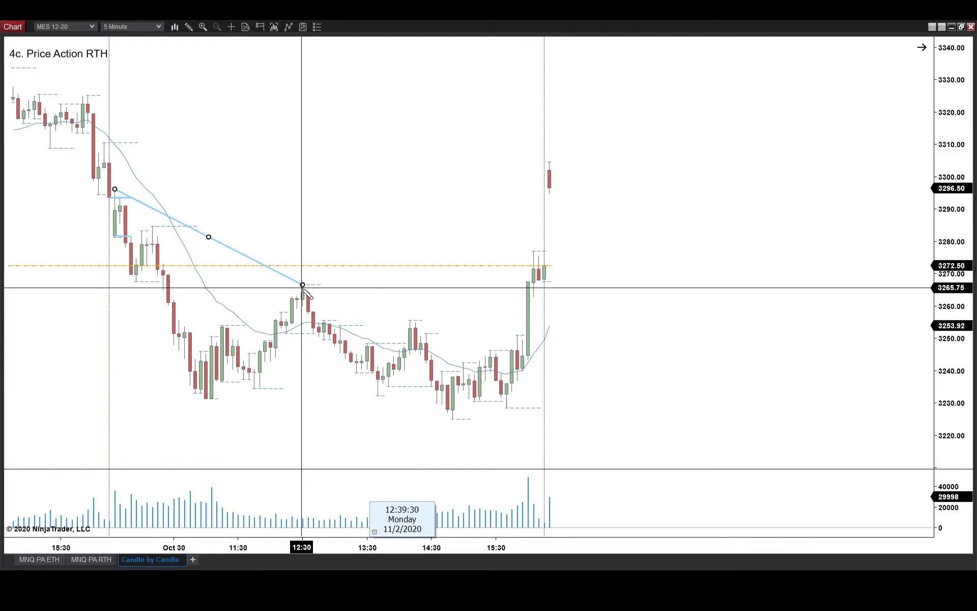
pyautogui.press('Delete')
pyautogui.moveTo(206, 400)
pyautogui.mouseDown()
pyautogui.moveTo(643, 403)
pyautogui.moveTo(523, 407)
pyautogui.mouseUp()
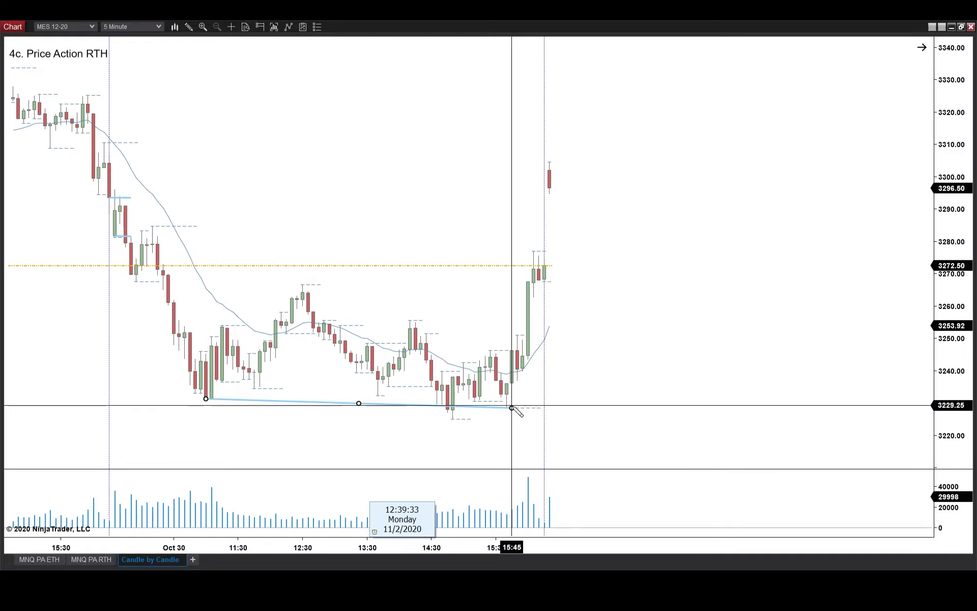
pyautogui.press('Delete')
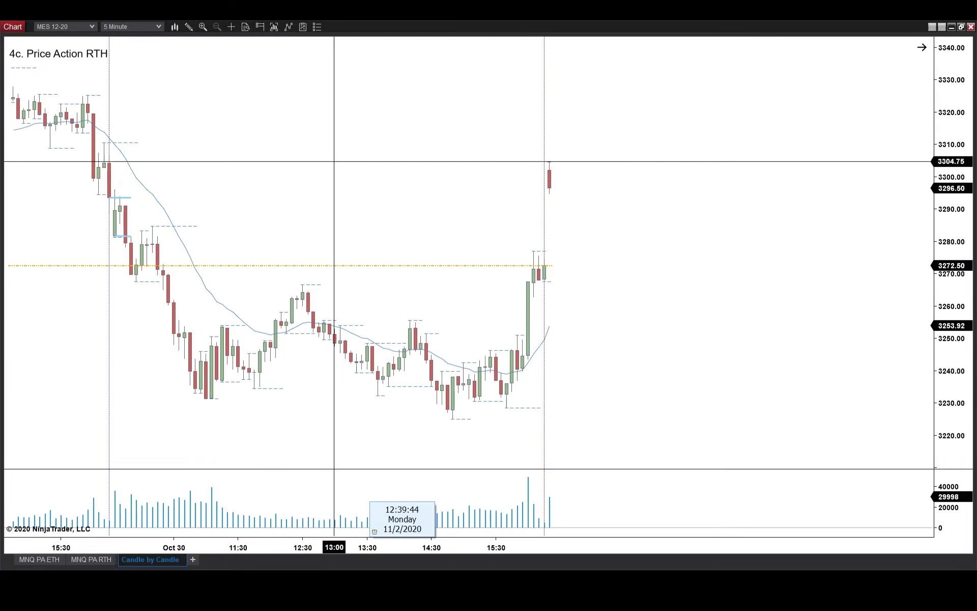
# Step: Show Oct 29, draw and delete a horizontal line near 3298, then widen bars
pyautogui.moveTo(297, 546); pyautogui.dragTo(402, 549)
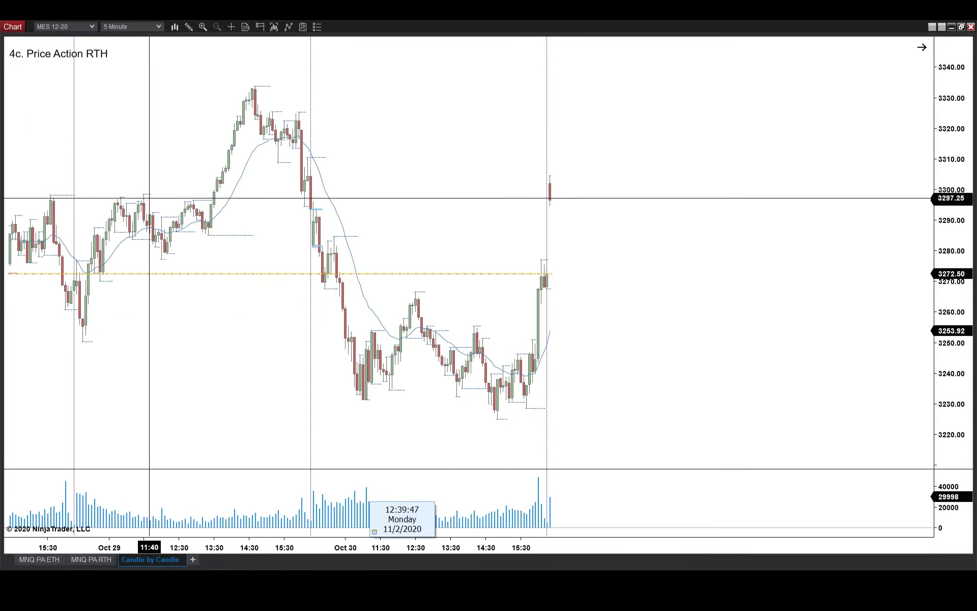
pyautogui.moveTo(51, 200)
pyautogui.mouseDown()
pyautogui.moveTo(494, 209)
pyautogui.moveTo(633, 199)
pyautogui.moveTo(641, 188)
pyautogui.moveTo(629, 195)
pyautogui.mouseUp()
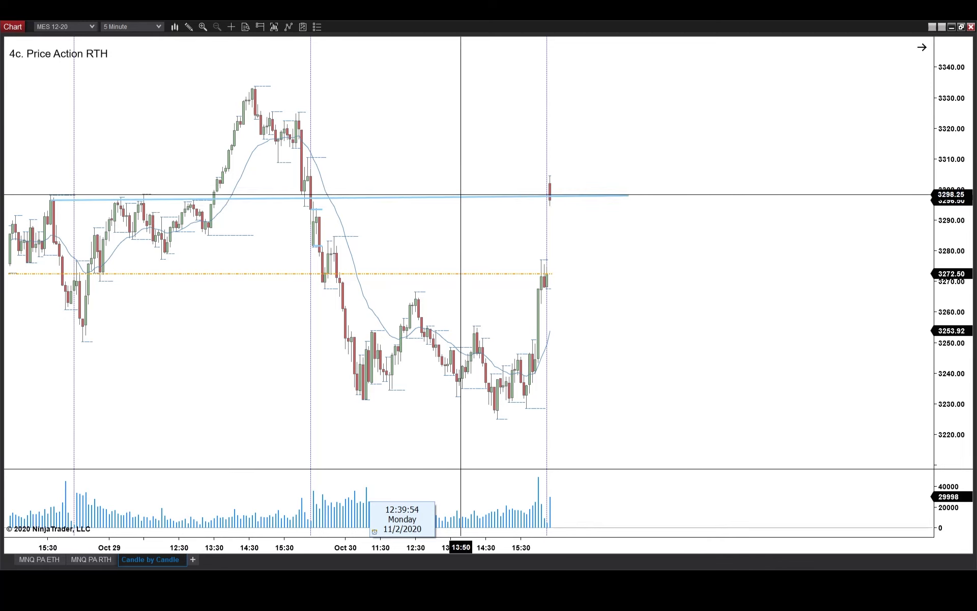
pyautogui.click(461, 197)
pyautogui.press('Delete')
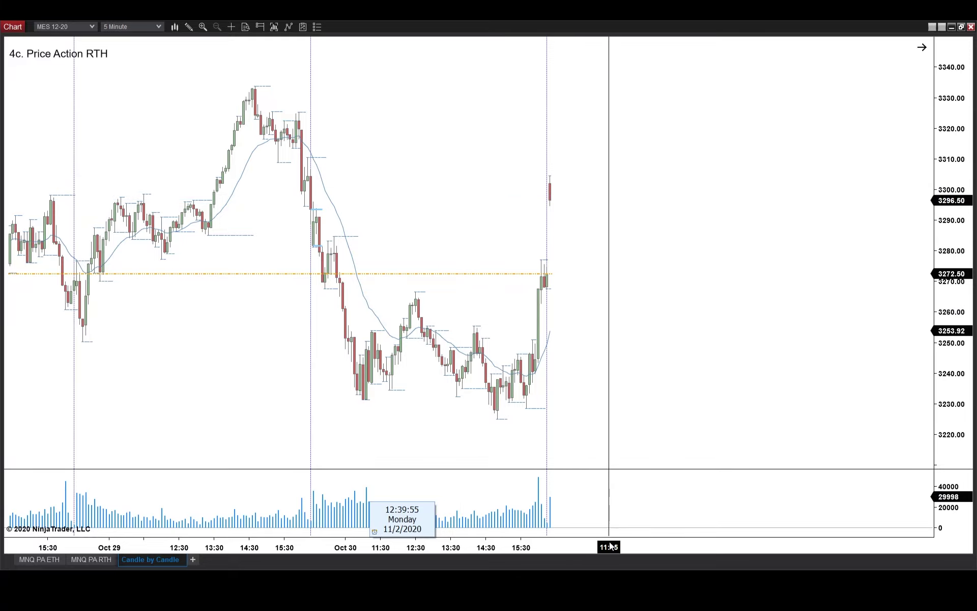
pyautogui.moveTo(606, 547); pyautogui.dragTo(305, 547)
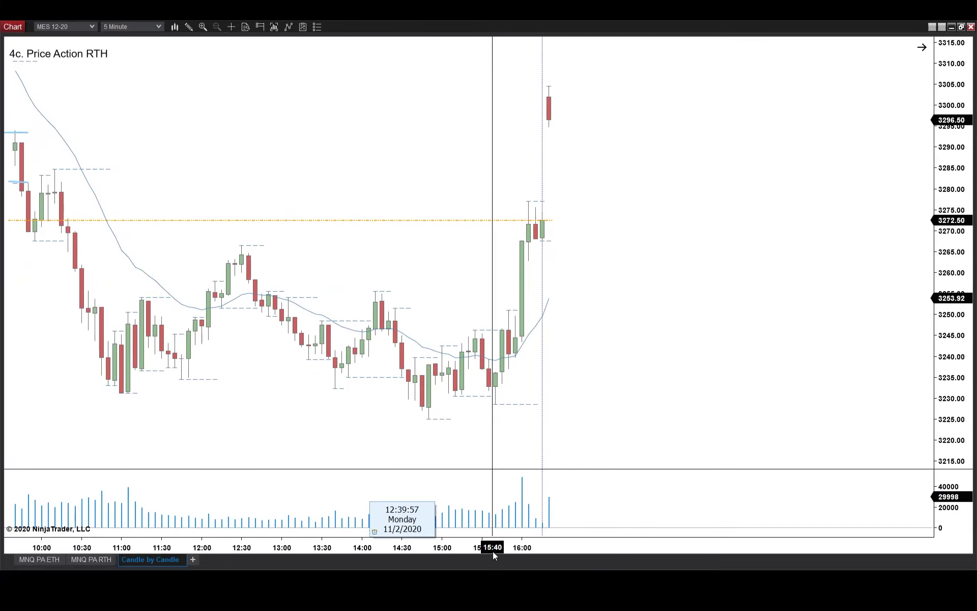
# Step: Widen the bars onto the latest session as the doji and red candle print
pyautogui.moveTo(493, 551); pyautogui.dragTo(391, 551)
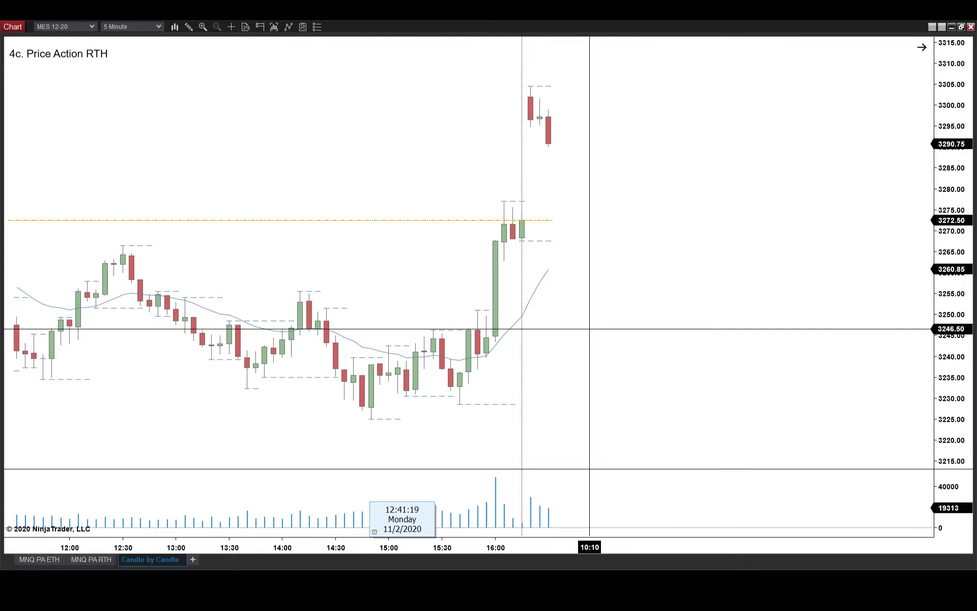
# Step: Compress the bars to reveal Oct 30, then widen them back onto recent candles
pyautogui.moveTo(325, 548); pyautogui.dragTo(412, 547)
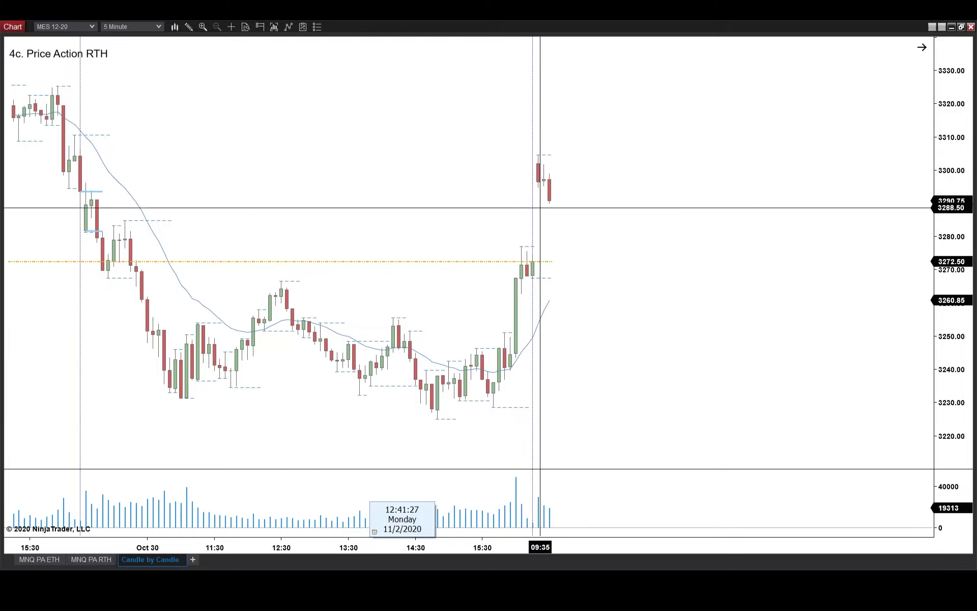
pyautogui.moveTo(570, 551); pyautogui.dragTo(547, 555)
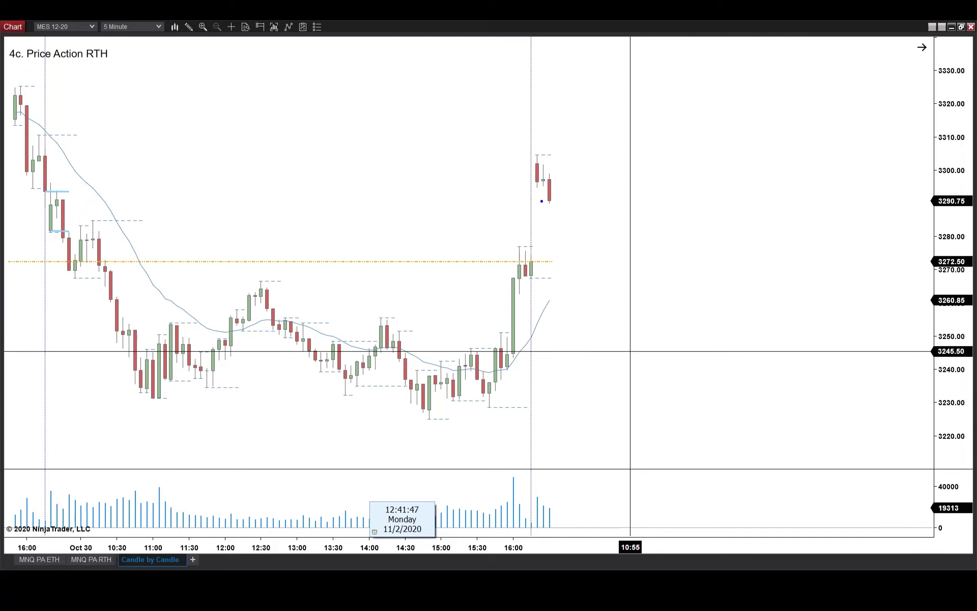
# Step: Pen-mark 3290.75, 3306 in red, 3272.50 in blue, plus arrow, circle and scribbles, then clear
pyautogui.moveTo(542, 201); pyautogui.dragTo(579, 201)
pyautogui.moveTo(530, 150); pyautogui.dragTo(613, 150)
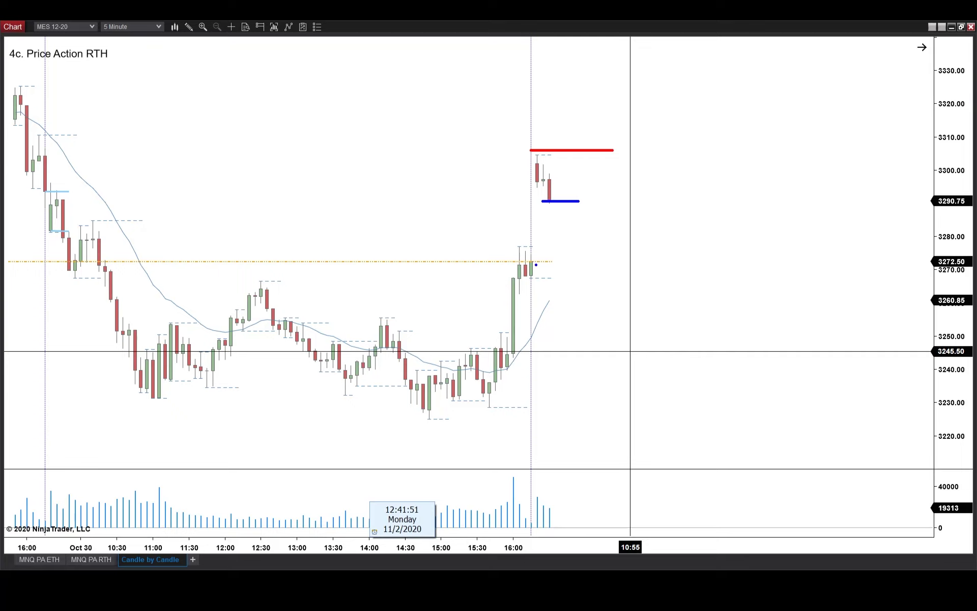
pyautogui.moveTo(534, 263); pyautogui.dragTo(644, 263)
pyautogui.moveTo(540, 252)
pyautogui.mouseDown()
pyautogui.moveTo(544, 264)
pyautogui.moveTo(544, 224)
pyautogui.mouseUp()
pyautogui.moveTo(537, 194); pyautogui.dragTo(540, 196)
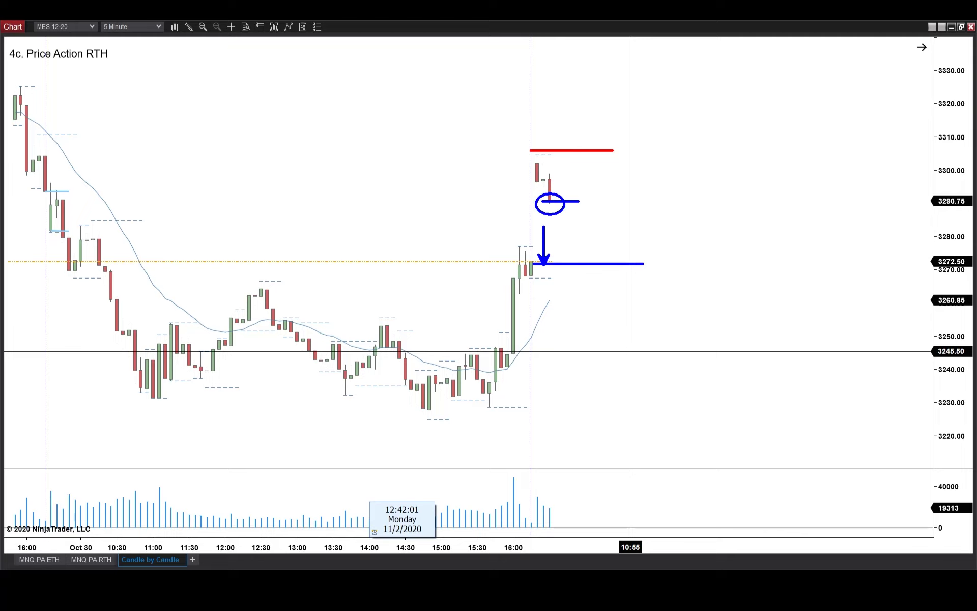
pyautogui.moveTo(555, 240)
pyautogui.mouseDown()
pyautogui.moveTo(577, 173)
pyautogui.moveTo(581, 201)
pyautogui.moveTo(553, 249)
pyautogui.mouseUp()
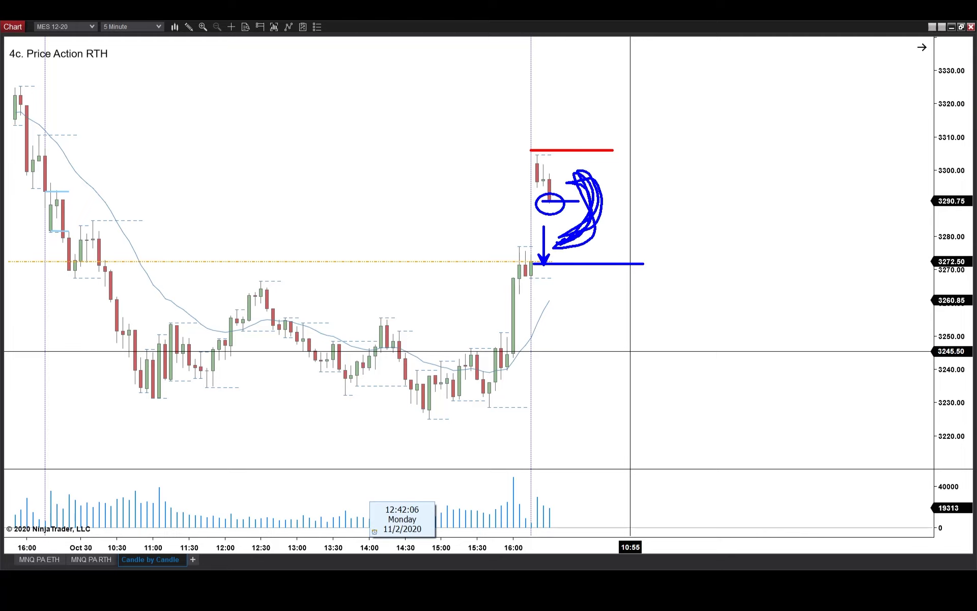
pyautogui.press('Escape')
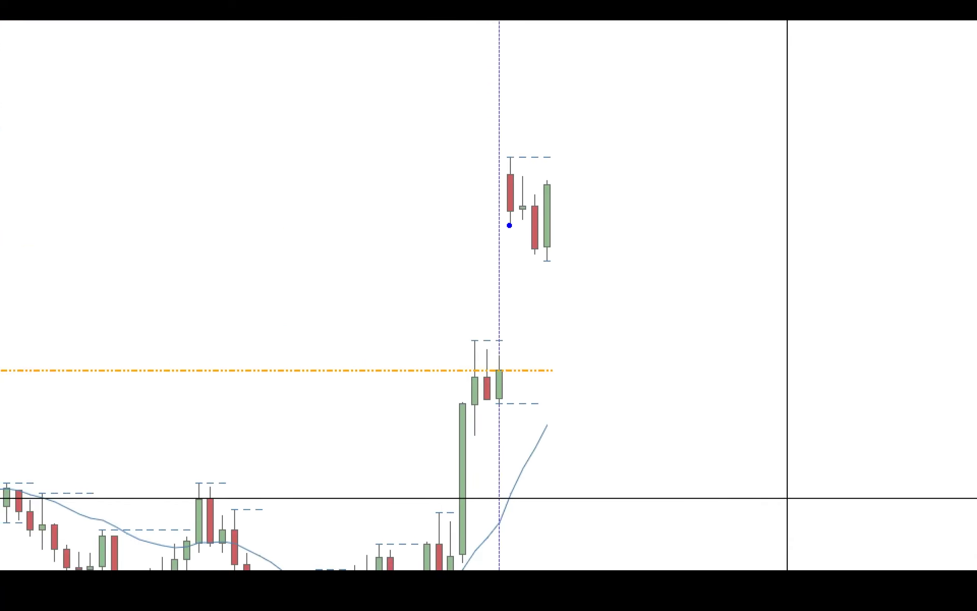
# Step: Sketch an arrow at the red candle and a stroke over small candles, erasing each
pyautogui.moveTo(509, 225)
pyautogui.mouseDown()
pyautogui.moveTo(535, 219)
pyautogui.moveTo(479, 240)
pyautogui.mouseUp()
pyautogui.press('e')
pyautogui.moveTo(520, 223)
pyautogui.mouseDown()
pyautogui.moveTo(523, 277)
pyautogui.moveTo(524, 210)
pyautogui.moveTo(527, 248)
pyautogui.moveTo(598, 224)
pyautogui.mouseUp()
pyautogui.press('e')
pyautogui.press('e')
# Step: Circle the latest candle bottoms with an arrow, draw red lines at the green candle's top and high, then clear
pyautogui.moveTo(525, 247); pyautogui.dragTo(549, 244)
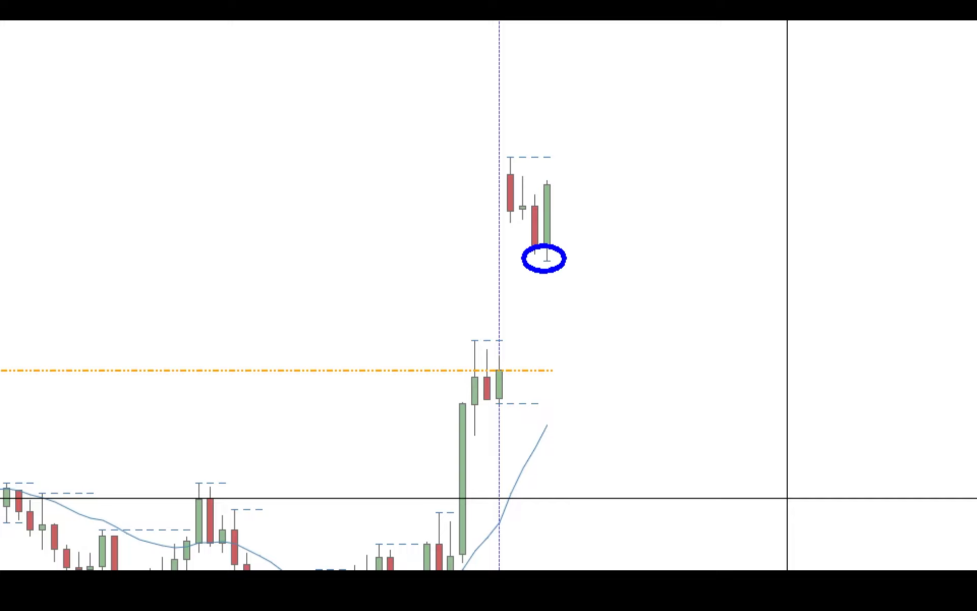
pyautogui.moveTo(461, 299); pyautogui.dragTo(529, 260)
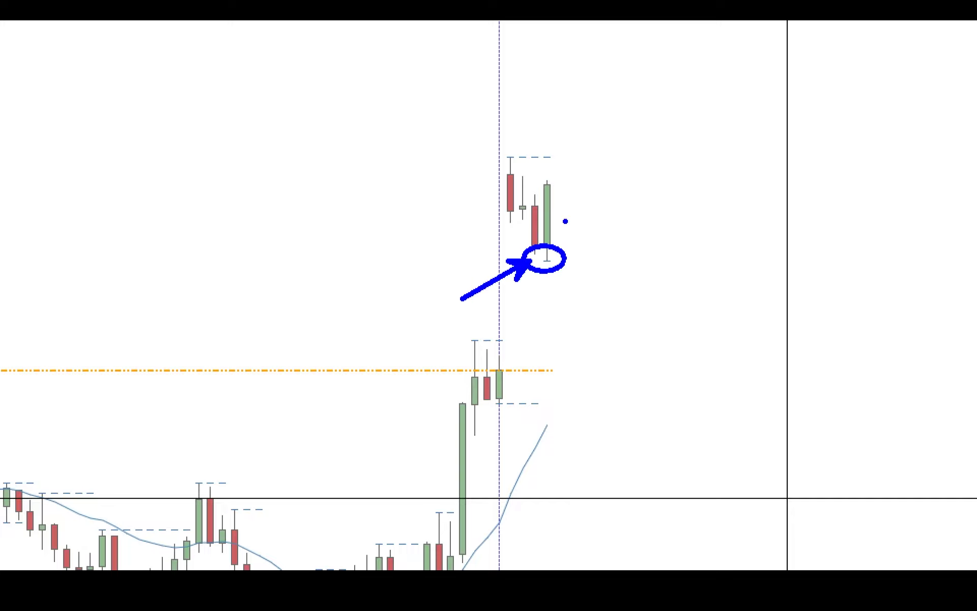
pyautogui.press('r')
pyautogui.moveTo(527, 192); pyautogui.dragTo(579, 191)
pyautogui.moveTo(543, 175); pyautogui.dragTo(579, 174)
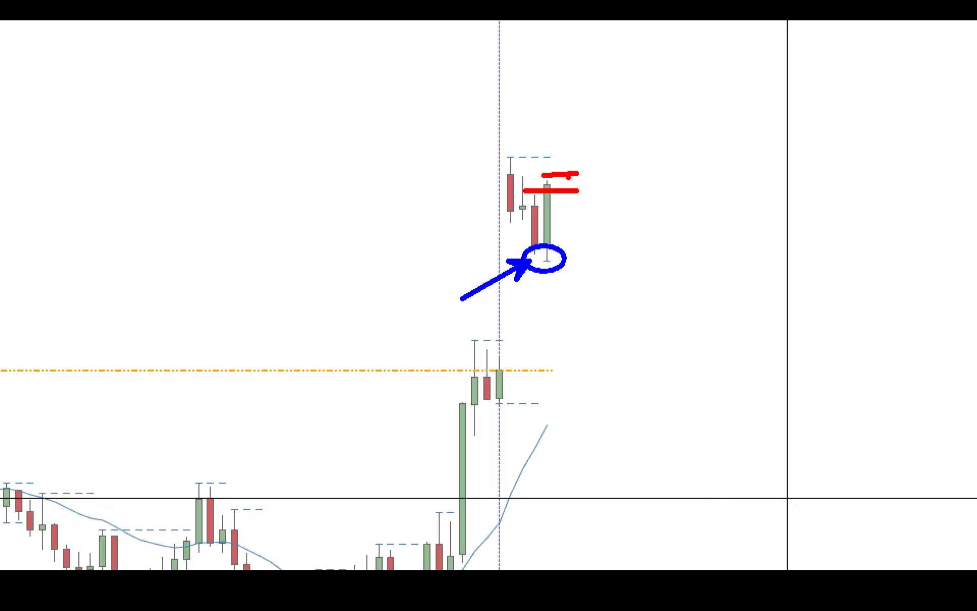
pyautogui.moveTo(504, 151); pyautogui.dragTo(626, 158)
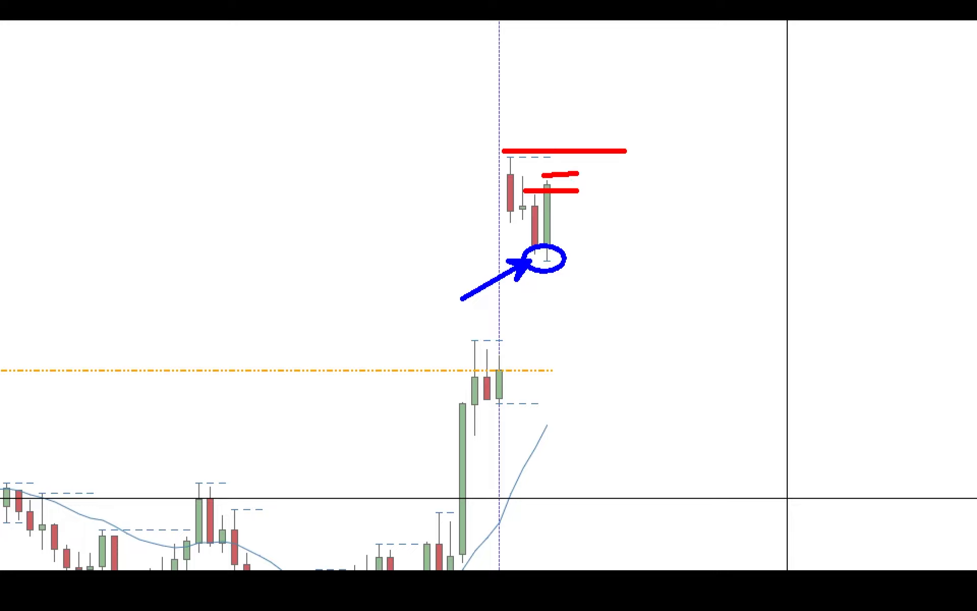
pyautogui.moveTo(588, 167)
pyautogui.mouseDown()
pyautogui.moveTo(594, 211)
pyautogui.moveTo(597, 201)
pyautogui.mouseUp()
pyautogui.press('e')
# Step: Redraw short and long red lines above the green candle, then erase them
pyautogui.moveTo(539, 175); pyautogui.dragTo(592, 175)
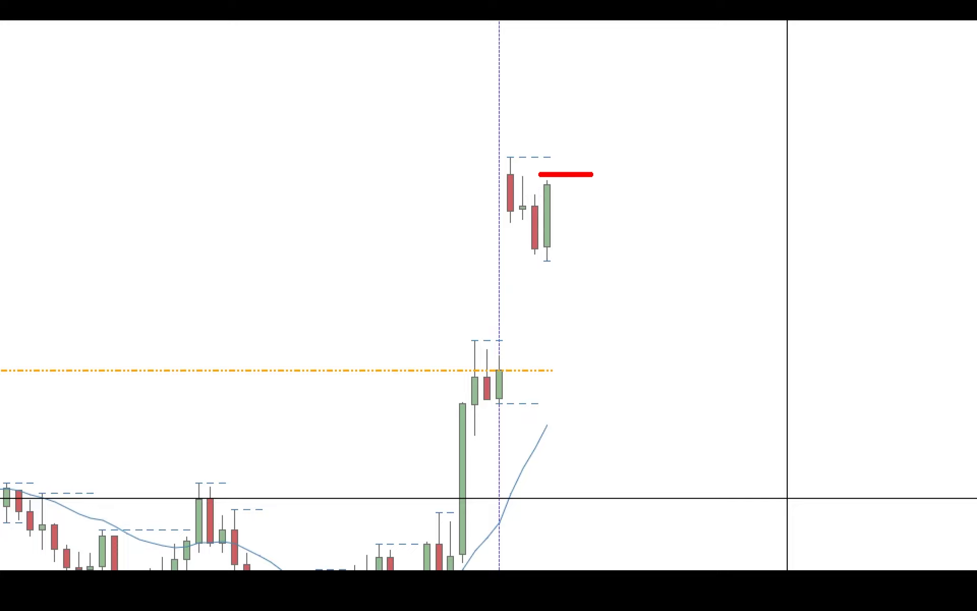
pyautogui.moveTo(505, 150); pyautogui.dragTo(652, 151)
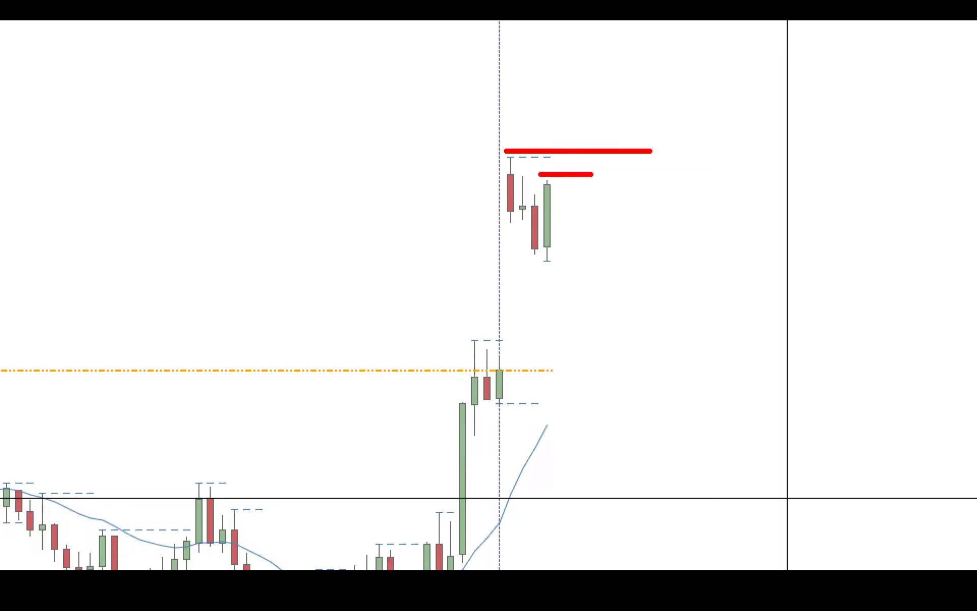
pyautogui.press('e')
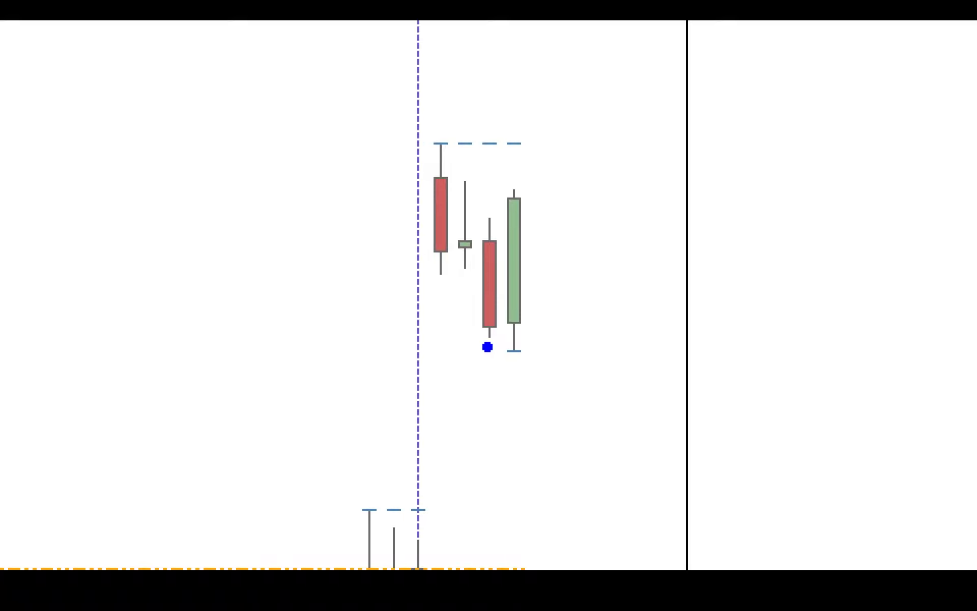
# Step: Mark the latest candles' low, high and middle, clear them, then mark the red candle's open
pyautogui.moveTo(481, 347); pyautogui.dragTo(596, 347)
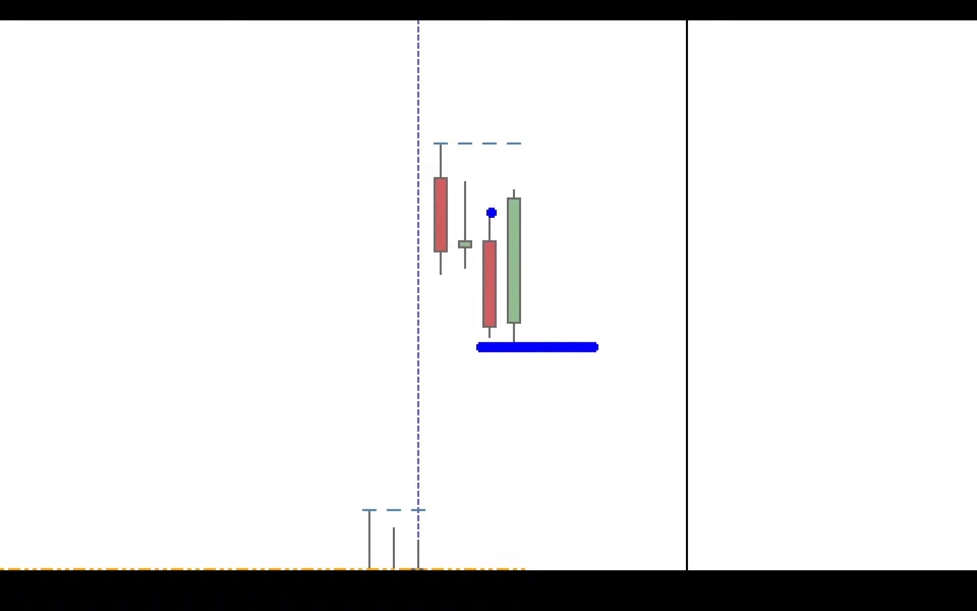
pyautogui.moveTo(478, 219); pyautogui.dragTo(562, 220)
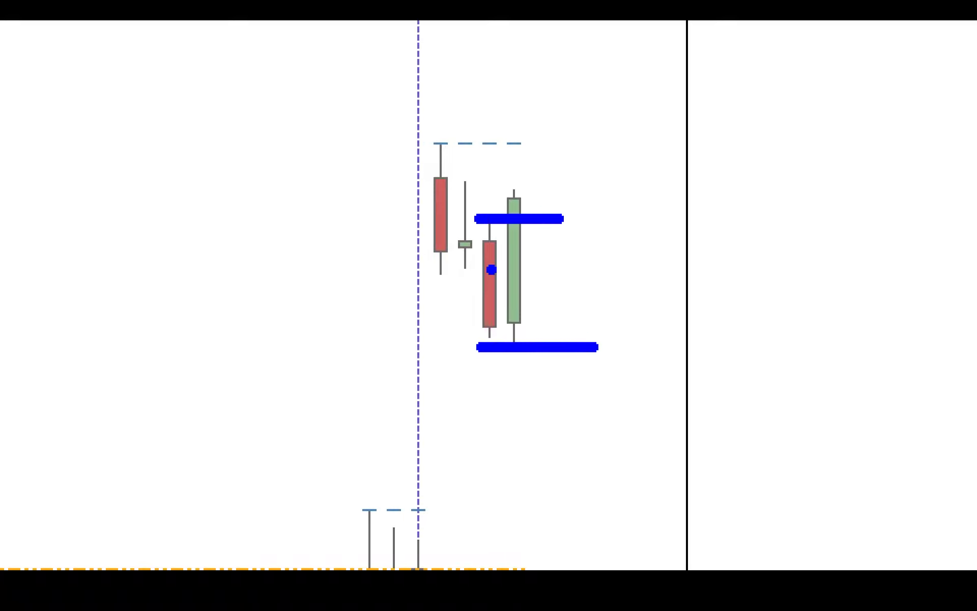
pyautogui.moveTo(482, 278); pyautogui.dragTo(618, 277)
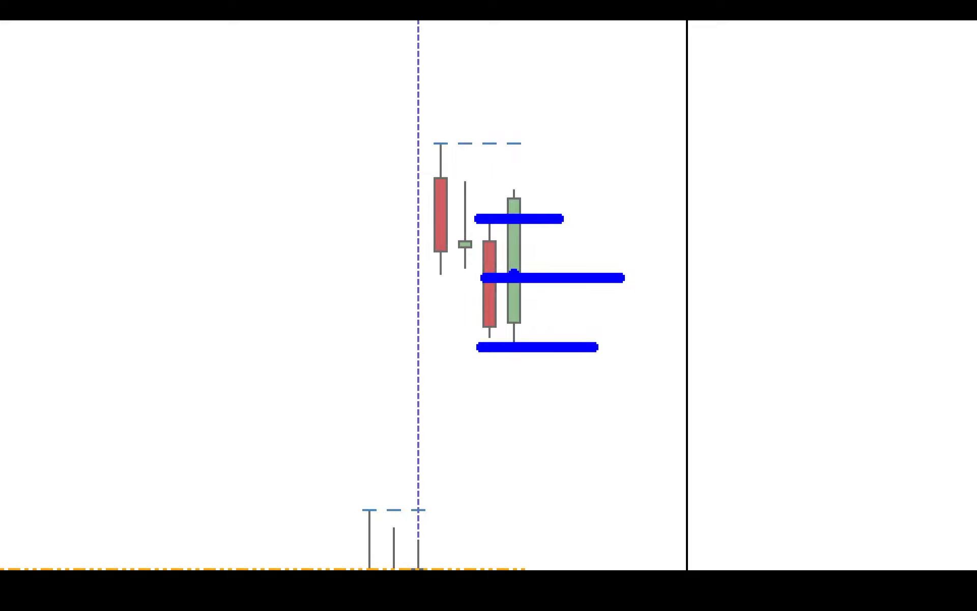
pyautogui.moveTo(556, 201)
pyautogui.mouseDown()
pyautogui.moveTo(485, 248)
pyautogui.moveTo(508, 196)
pyautogui.mouseUp()
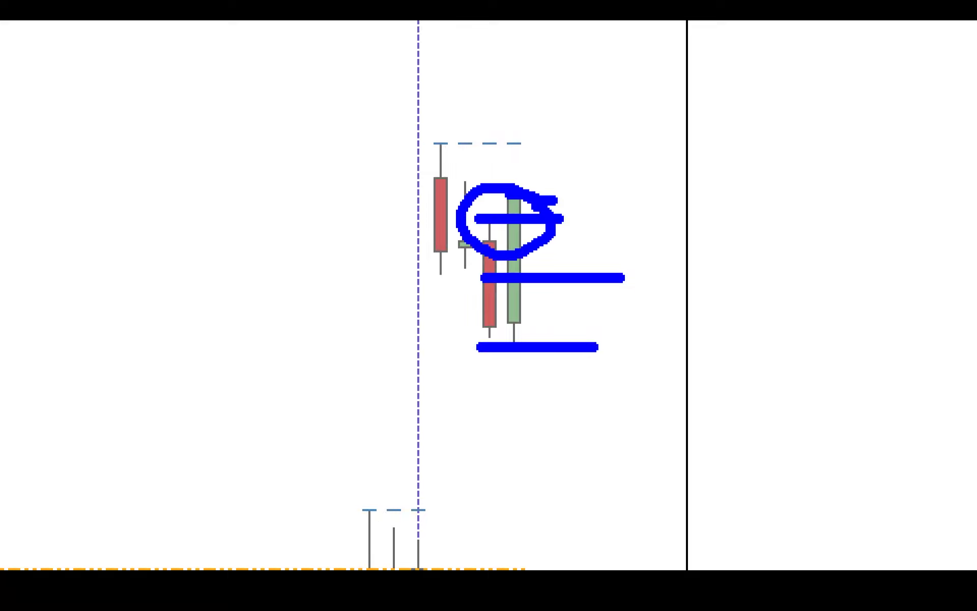
pyautogui.press('e')
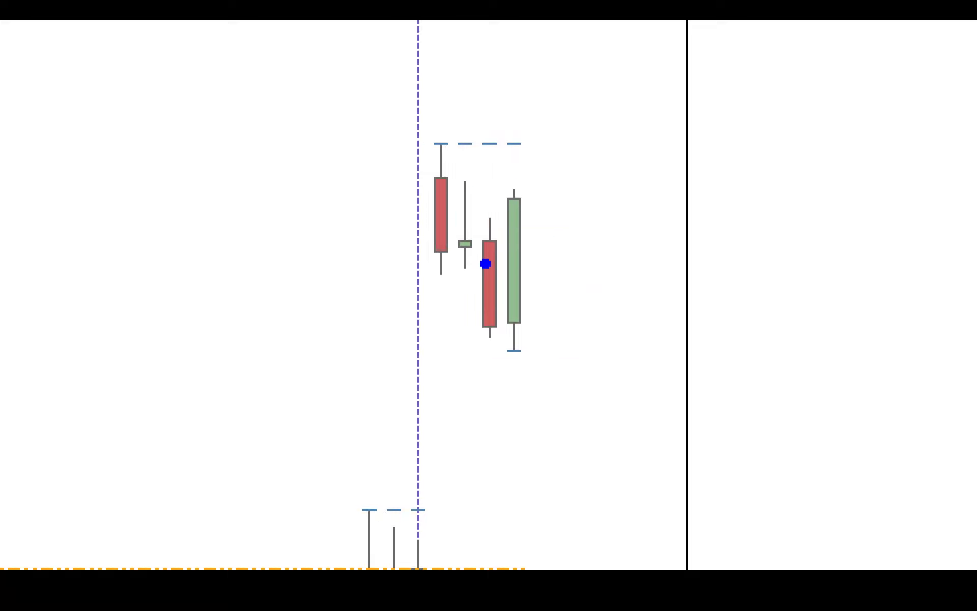
pyautogui.moveTo(483, 249); pyautogui.dragTo(605, 251)
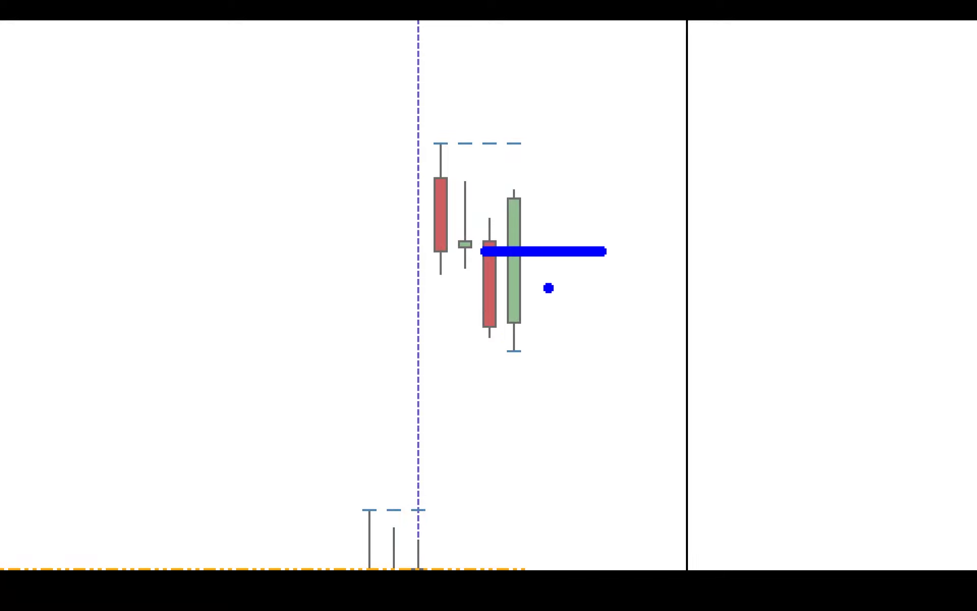
pyautogui.press('Escape')
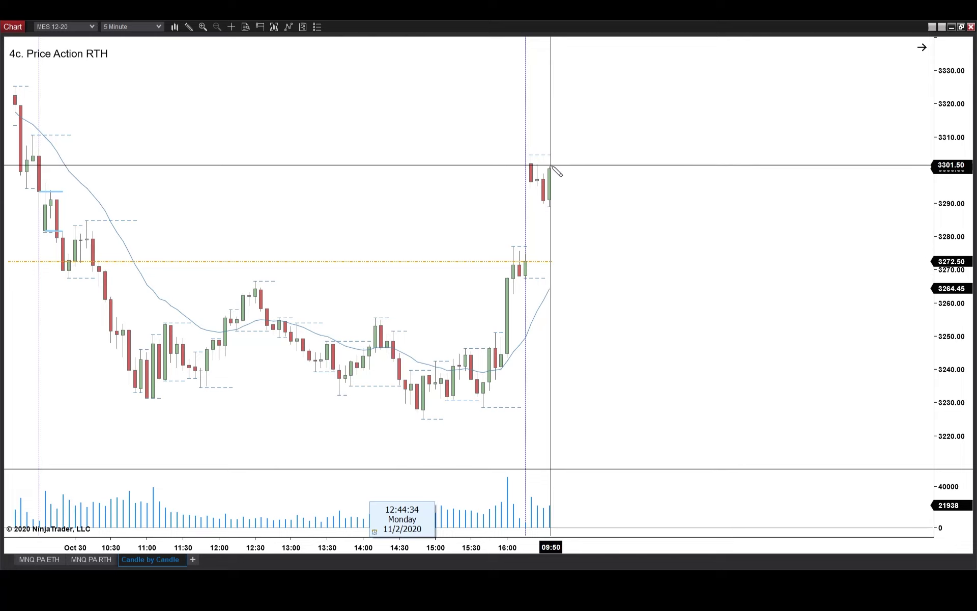
# Step: Draw a risk-reward from entry near 3301.25 to stop at 3289 and set Ratio to 1
pyautogui.moveTo(552, 167); pyautogui.dragTo(555, 207)
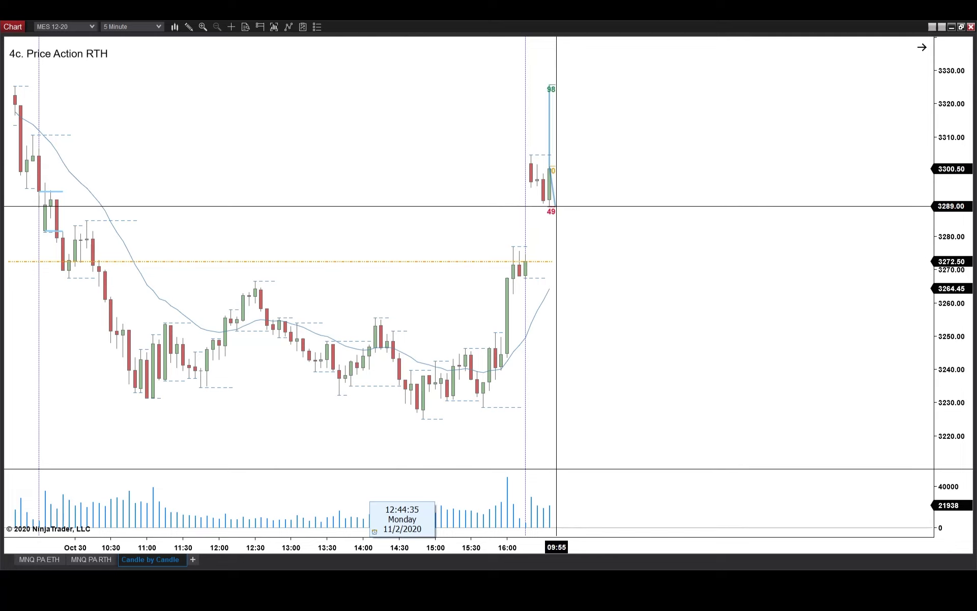
pyautogui.doubleClick(552, 136)
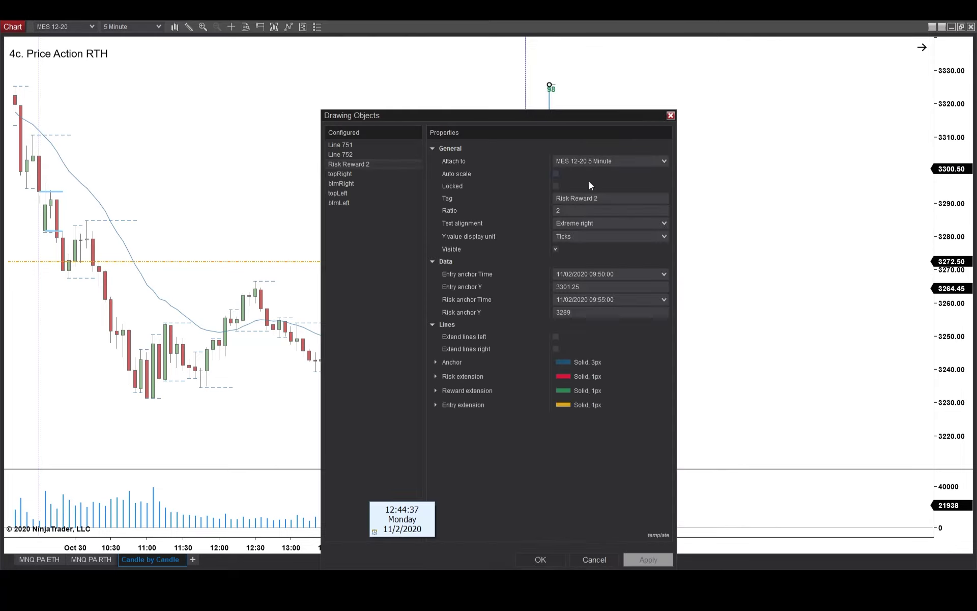
pyautogui.doubleClick(574, 210)
pyautogui.write('1')
pyautogui.press('Return')
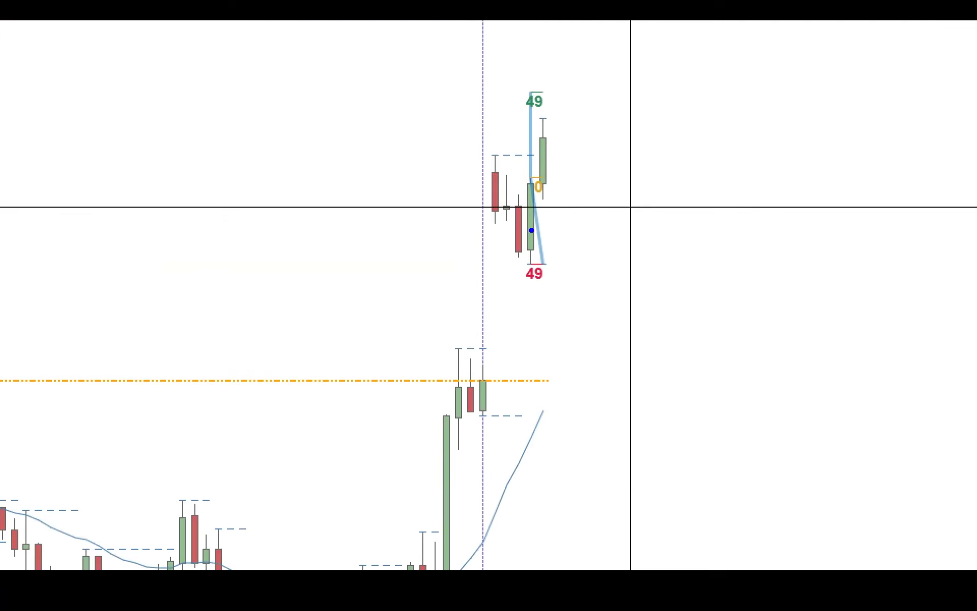
# Step: Pen-mark a lower level and the earlier high, box the newest candle with an arrow, then clear
pyautogui.moveTo(530, 219); pyautogui.dragTo(589, 219)
pyautogui.moveTo(491, 155); pyautogui.dragTo(593, 153)
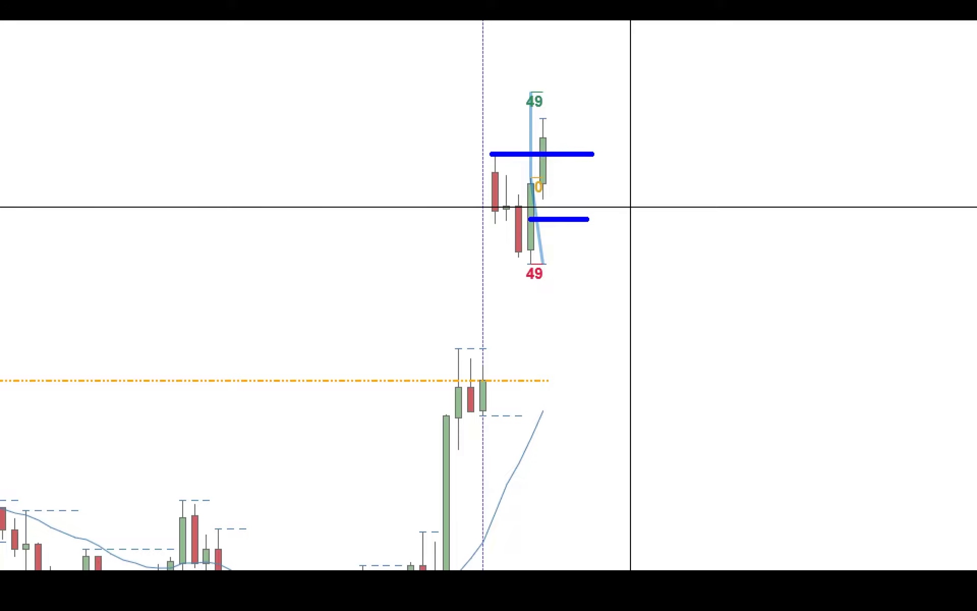
pyautogui.moveTo(532, 116); pyautogui.dragTo(558, 193)
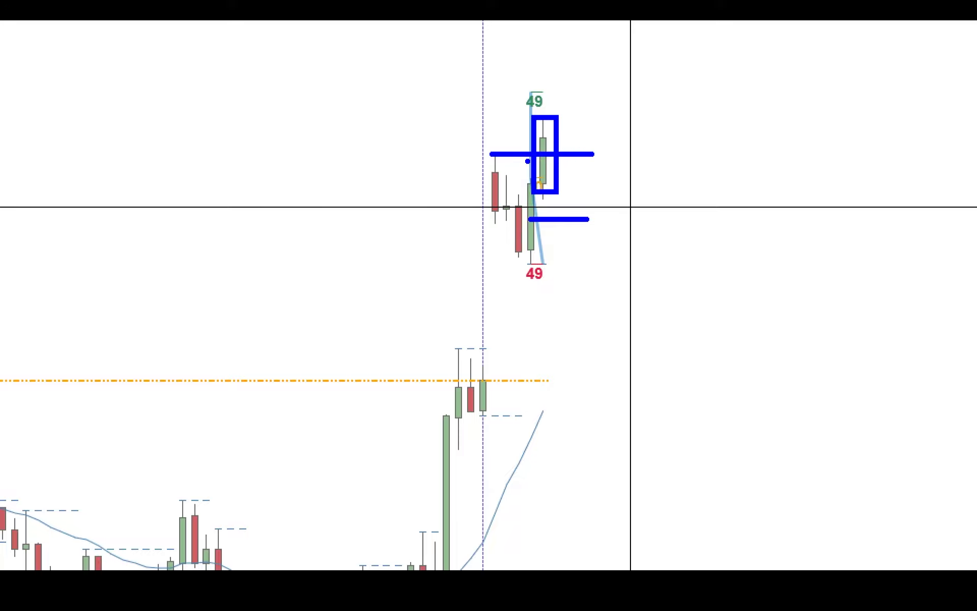
pyautogui.moveTo(436, 151); pyautogui.dragTo(531, 150)
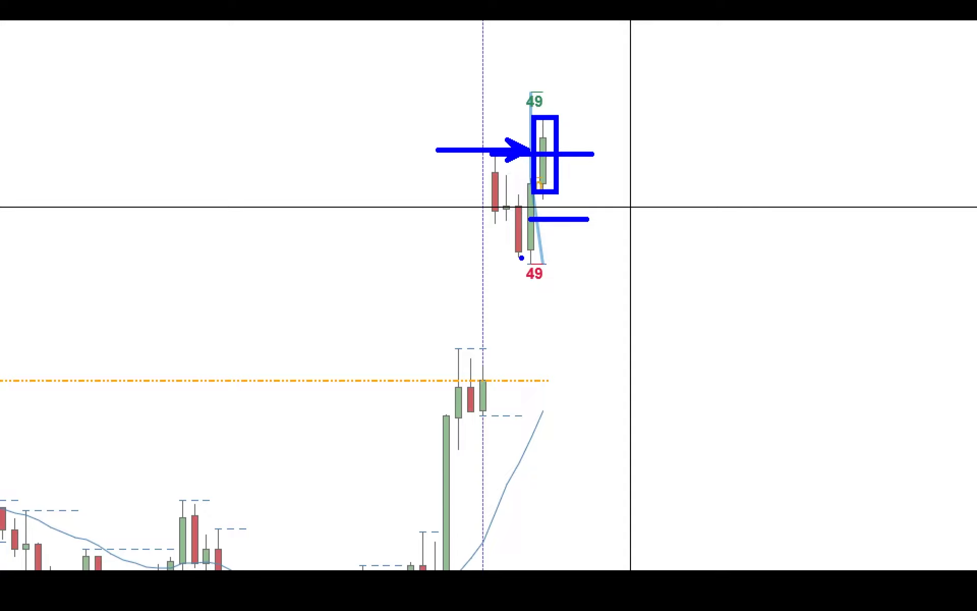
pyautogui.press('e')
# Step: Sketch a downward arrow under the recent pullback and another right of the candles
pyautogui.moveTo(486, 225)
pyautogui.mouseDown()
pyautogui.moveTo(519, 281)
pyautogui.moveTo(540, 230)
pyautogui.mouseUp()
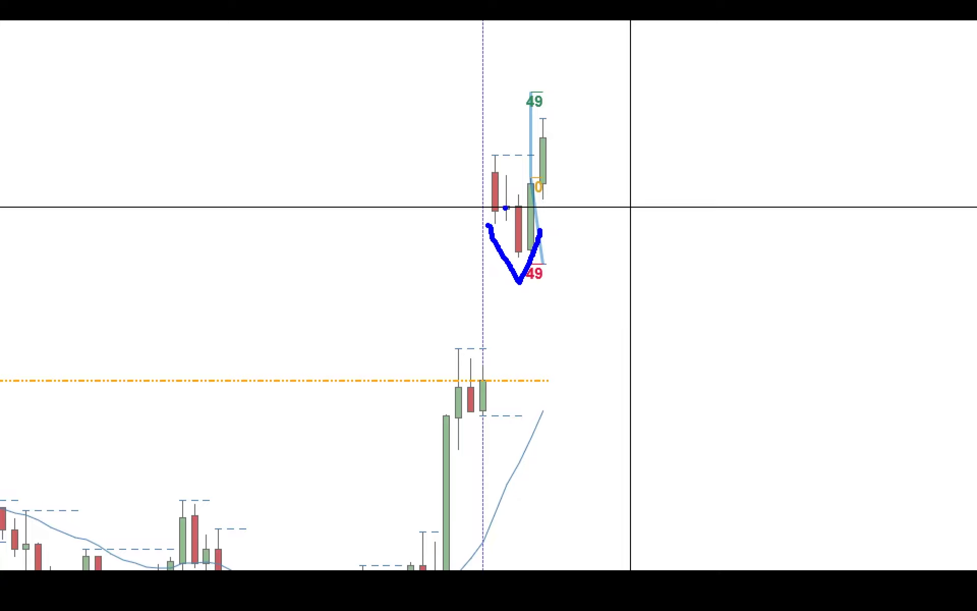
pyautogui.moveTo(488, 212)
pyautogui.mouseDown()
pyautogui.moveTo(524, 262)
pyautogui.moveTo(531, 218)
pyautogui.mouseUp()
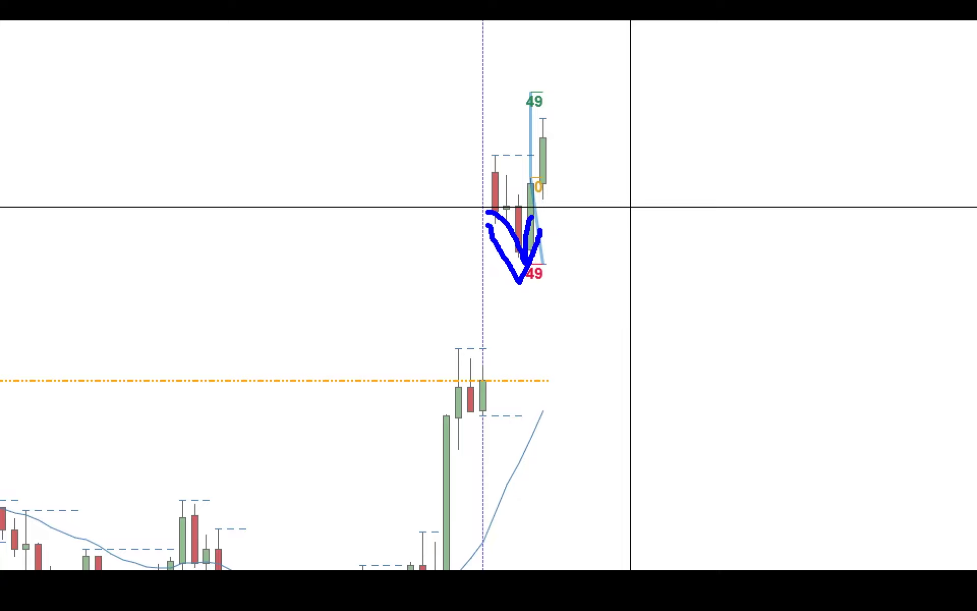
pyautogui.moveTo(569, 165); pyautogui.dragTo(588, 199)
pyautogui.moveTo(562, 144); pyautogui.dragTo(579, 217)
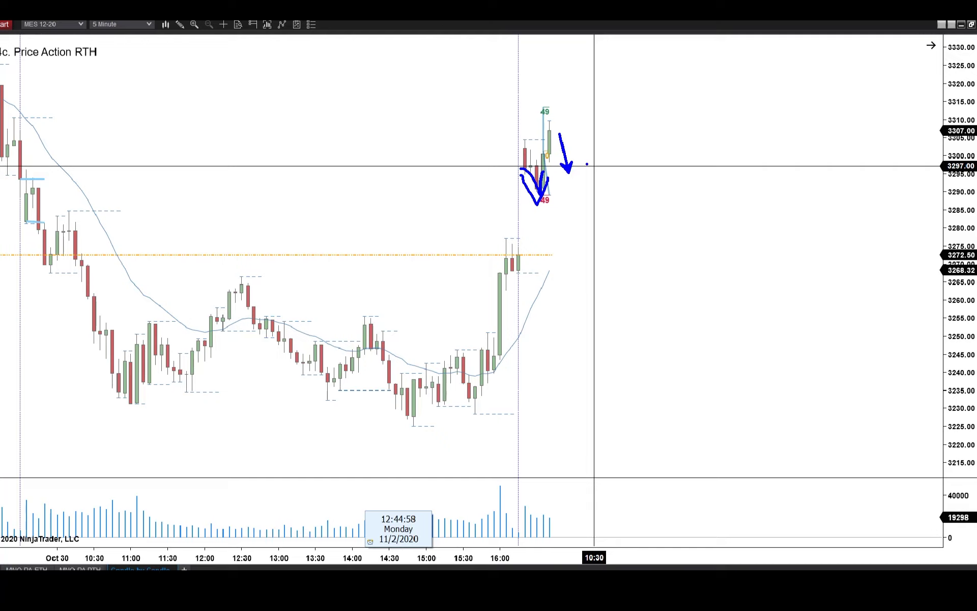
# Step: Stretch the risk-reward drawing further right and briefly pen-mark its target level above the candles
pyautogui.press('Escape')
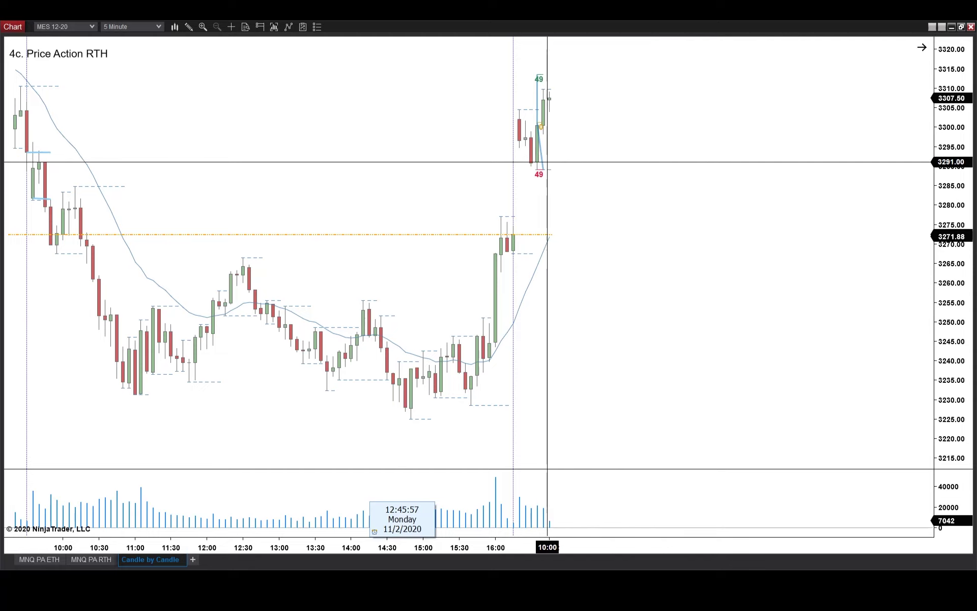
pyautogui.moveTo(543, 168)
pyautogui.mouseDown()
pyautogui.moveTo(596, 166)
pyautogui.moveTo(561, 171)
pyautogui.mouseUp()
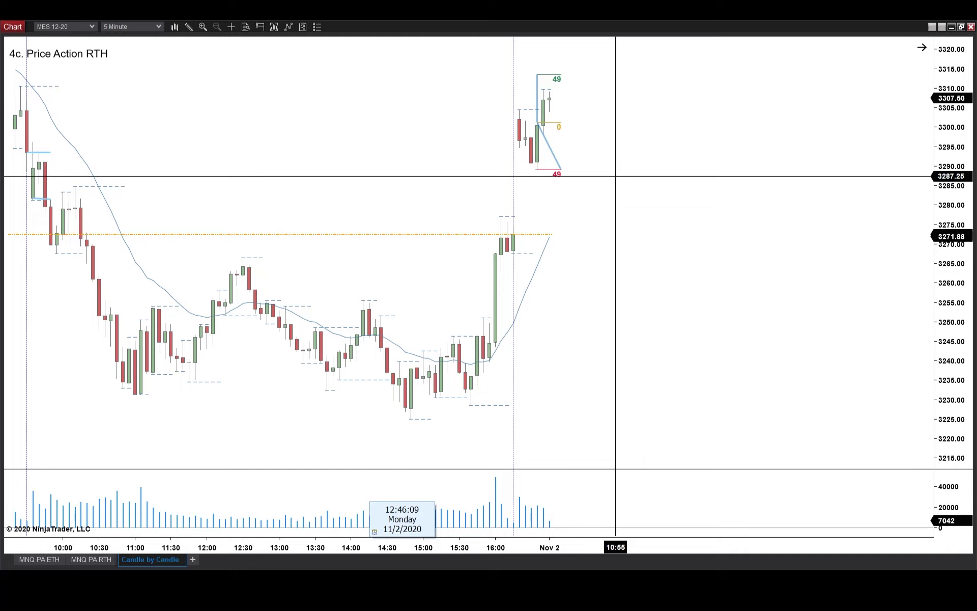
pyautogui.moveTo(540, 86)
pyautogui.mouseDown()
pyautogui.moveTo(579, 86)
pyautogui.moveTo(565, 74)
pyautogui.moveTo(579, 74)
pyautogui.mouseUp()
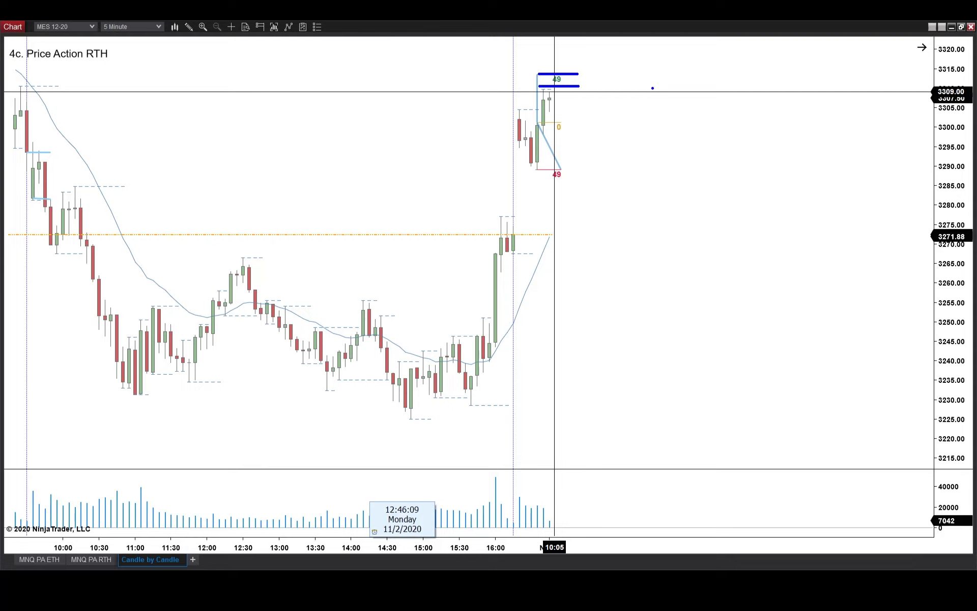
pyautogui.press('Escape')
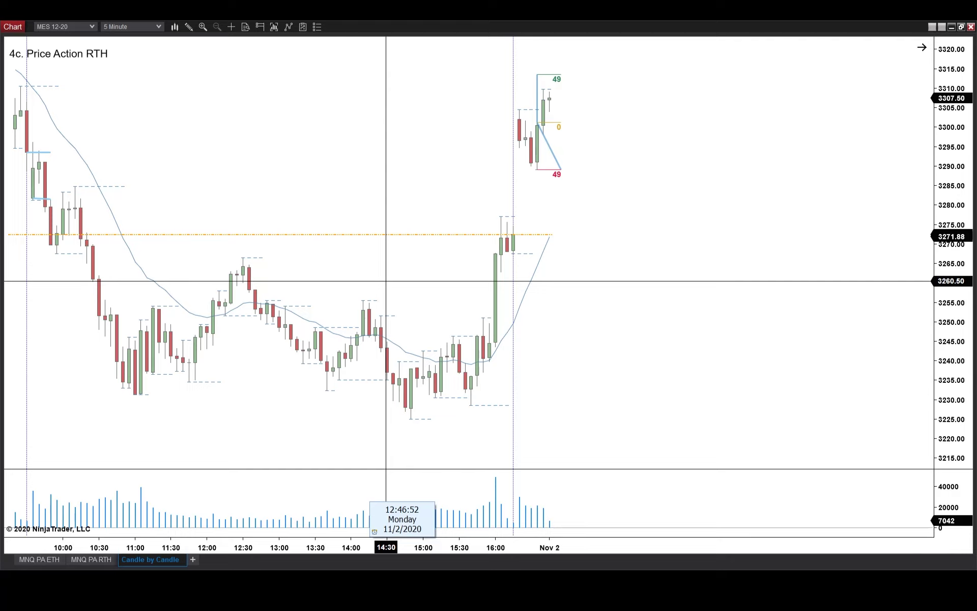
# Step: Pen-mark the current bar and upward move, then reposition the risk-reward drawing's stop anchor
pyautogui.moveTo(537, 509); pyautogui.dragTo(538, 56)
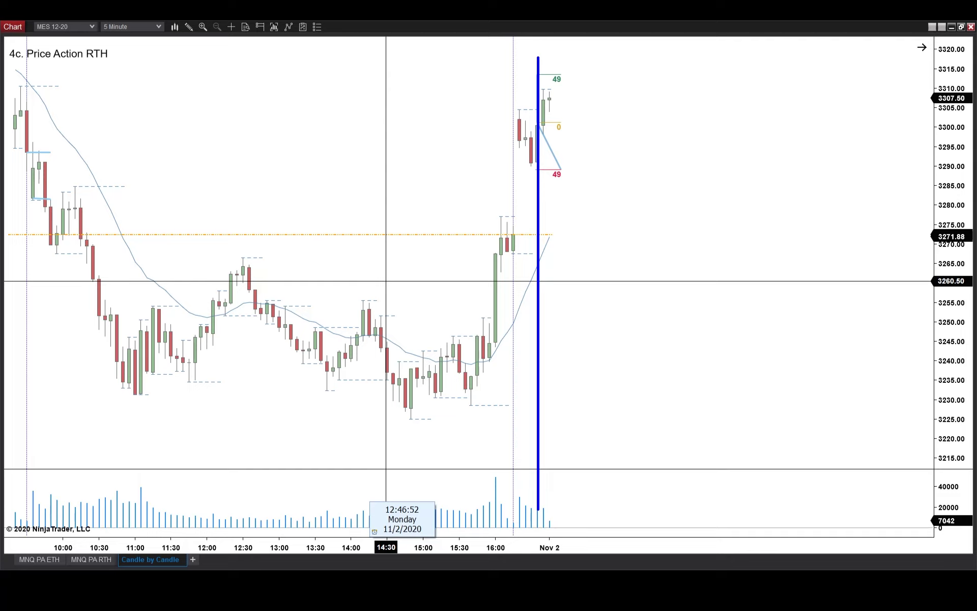
pyautogui.moveTo(534, 109); pyautogui.dragTo(562, 60)
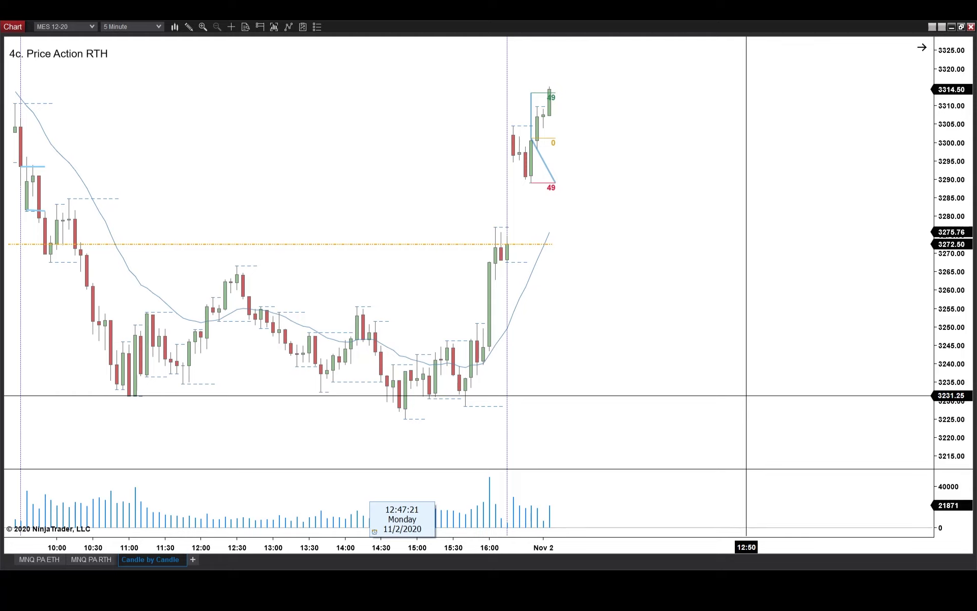
pyautogui.click(550, 174)
pyautogui.moveTo(553, 180)
pyautogui.mouseDown()
pyautogui.moveTo(579, 178)
pyautogui.moveTo(555, 183)
pyautogui.mouseUp()
pyautogui.click(561, 96)
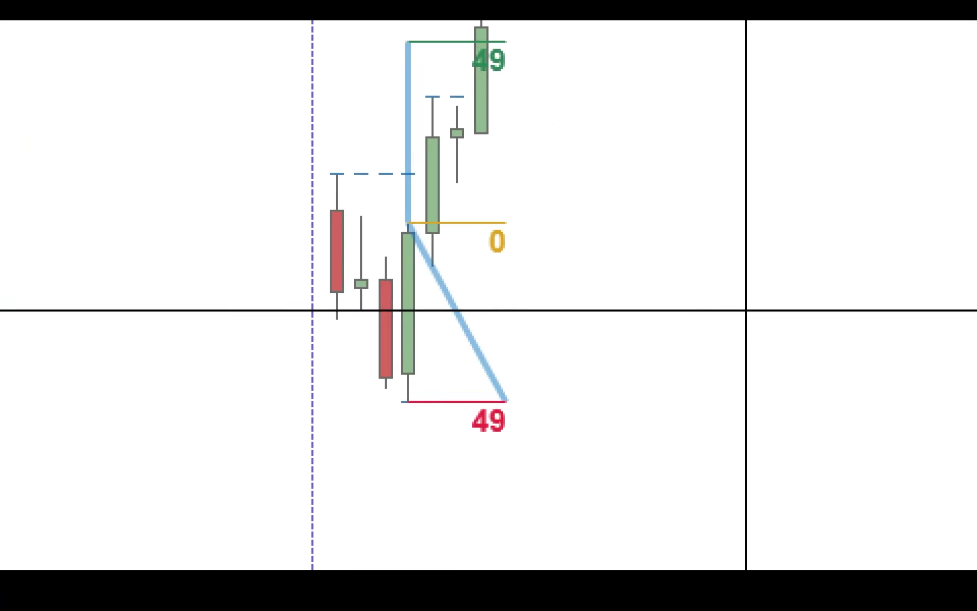
# Step: Pen-mark the 0 entry level and an upward arrow from the stop, then clear the marks
pyautogui.moveTo(397, 221)
pyautogui.mouseDown()
pyautogui.moveTo(512, 233)
pyautogui.moveTo(562, 222)
pyautogui.mouseUp()
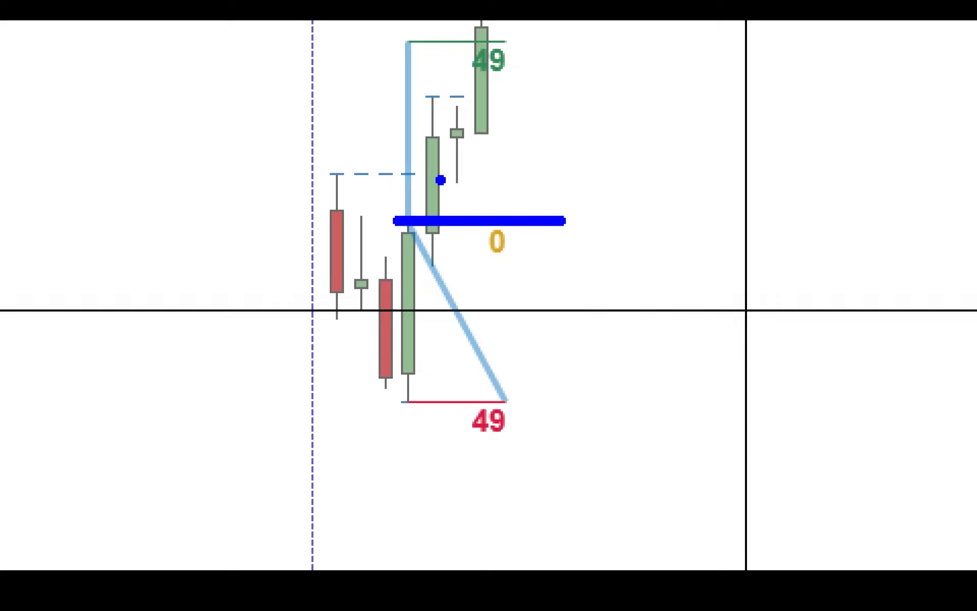
pyautogui.moveTo(415, 182)
pyautogui.mouseDown()
pyautogui.moveTo(565, 184)
pyautogui.moveTo(524, 221)
pyautogui.moveTo(526, 406)
pyautogui.mouseUp()
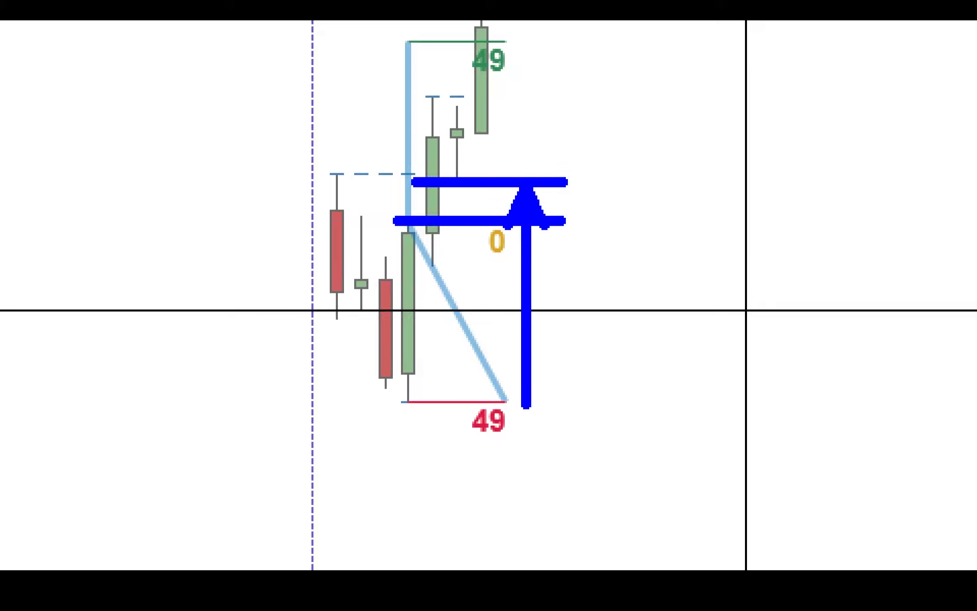
pyautogui.press('Escape')
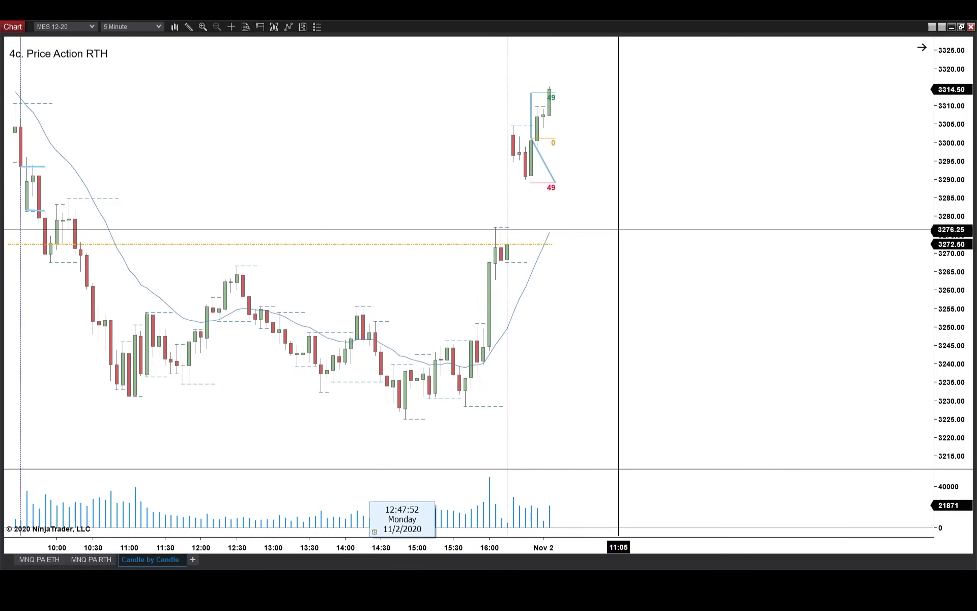
# Step: Move the ABC pattern's end anchor under the second leg and raise its top to about 3318, both ends labelled 60
pyautogui.click(550, 170)
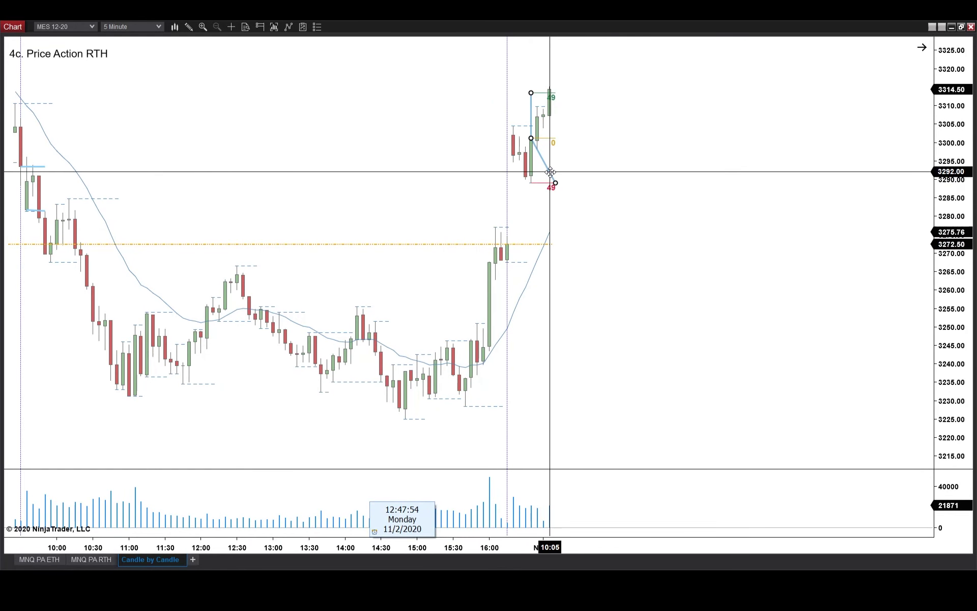
pyautogui.moveTo(549, 172)
pyautogui.mouseDown()
pyautogui.moveTo(551, 186)
pyautogui.moveTo(534, 185)
pyautogui.mouseUp()
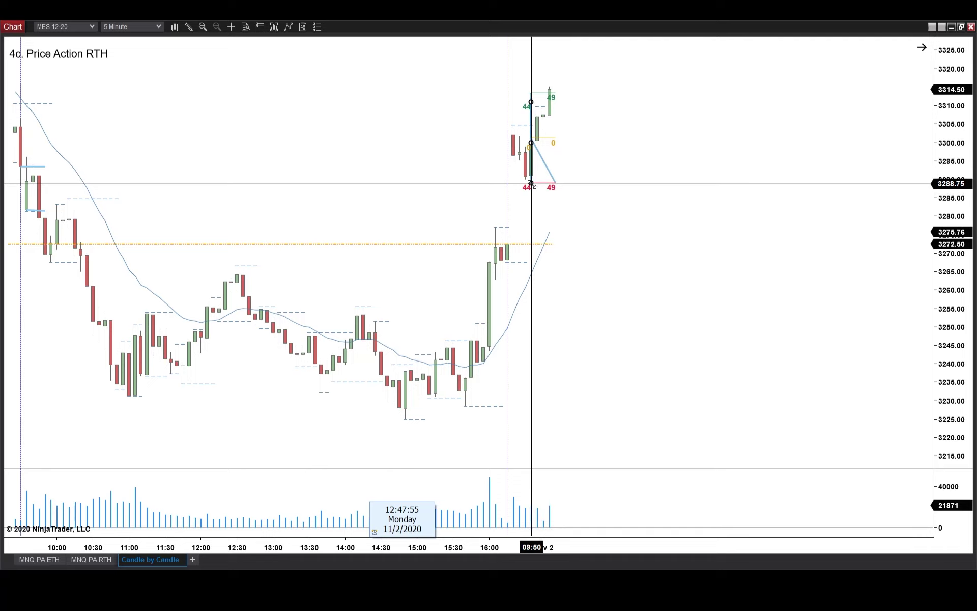
pyautogui.moveTo(527, 128)
pyautogui.mouseDown()
pyautogui.moveTo(533, 140)
pyautogui.moveTo(543, 128)
pyautogui.mouseUp()
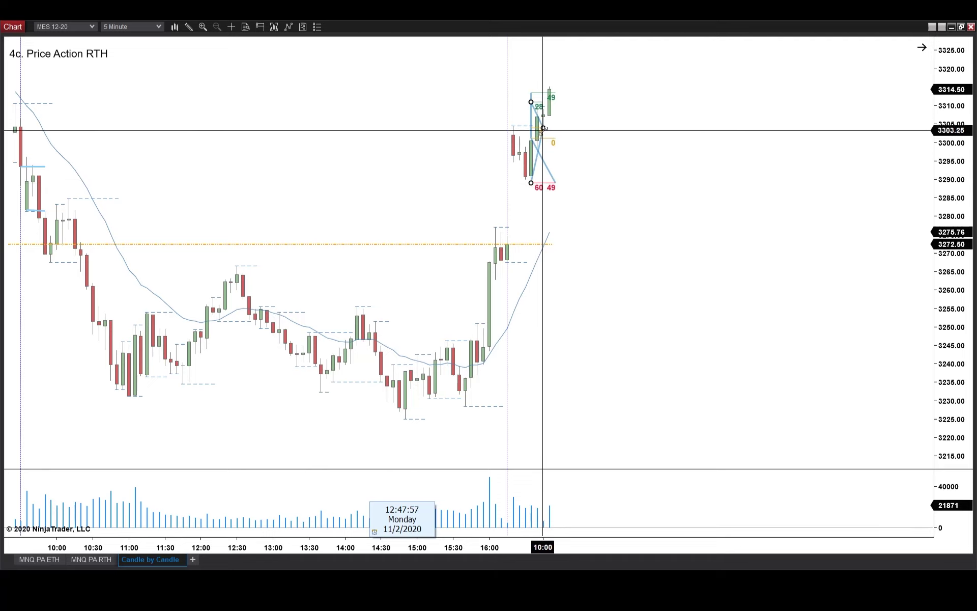
pyautogui.click(650, 73)
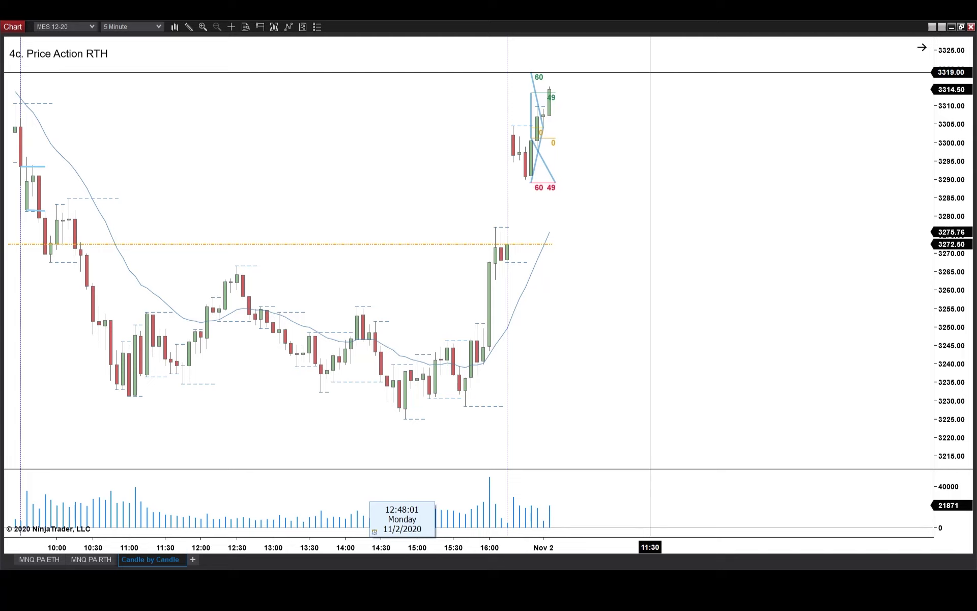
pyautogui.click(547, 163)
pyautogui.click(580, 111)
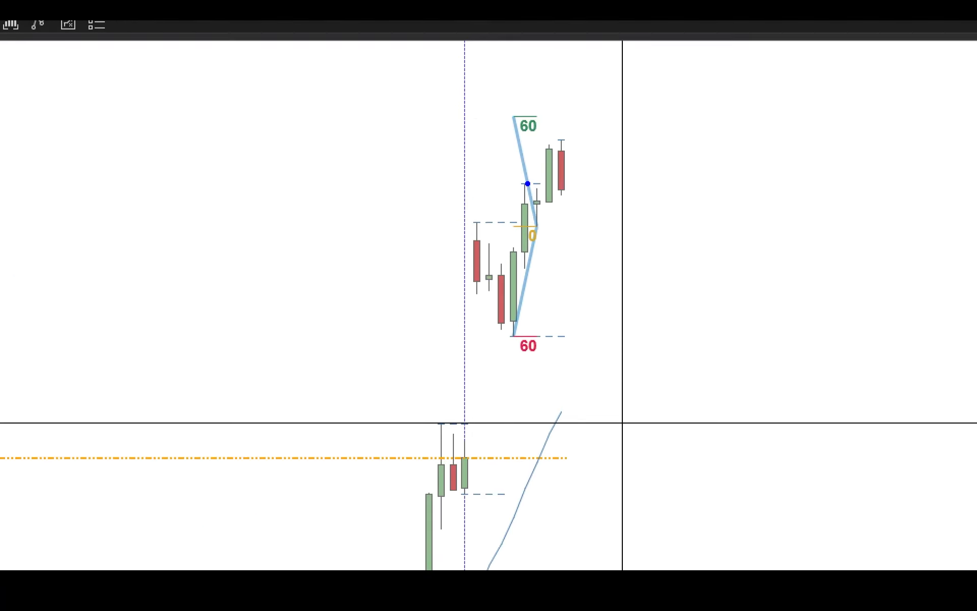
pyautogui.moveTo(528, 184)
pyautogui.mouseDown()
pyautogui.moveTo(590, 184)
pyautogui.moveTo(575, 200)
pyautogui.moveTo(588, 183)
pyautogui.mouseUp()
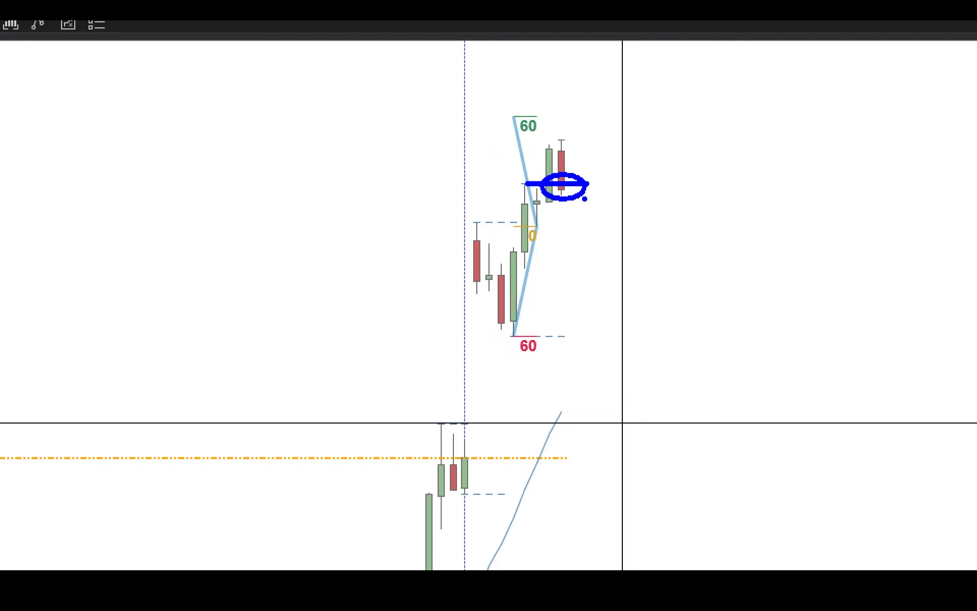
pyautogui.press('Escape')
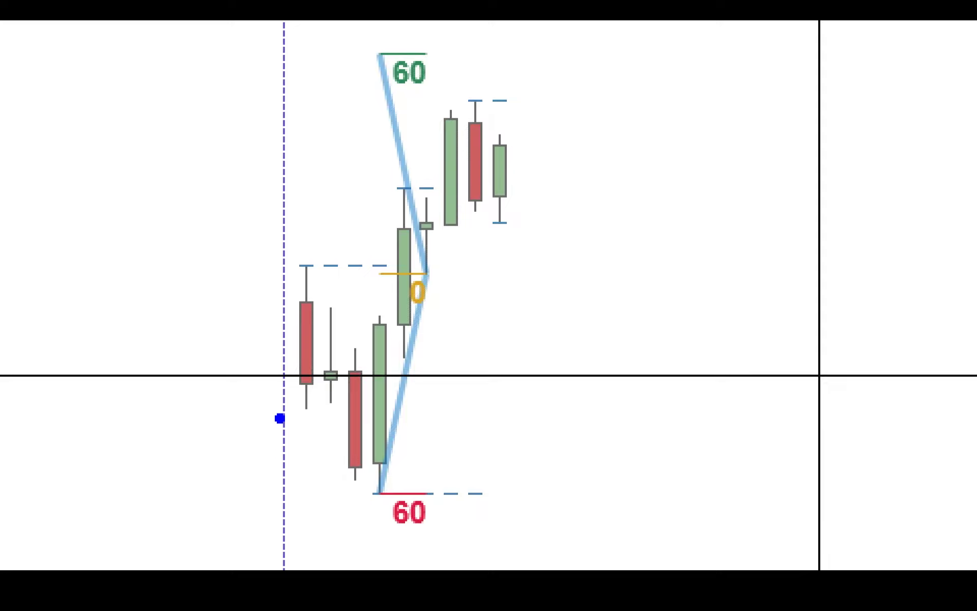
pyautogui.moveTo(280, 388); pyautogui.dragTo(352, 491)
pyautogui.moveTo(331, 435)
pyautogui.mouseDown()
pyautogui.moveTo(356, 451)
pyautogui.moveTo(375, 433)
pyautogui.moveTo(447, 164)
pyautogui.mouseUp()
pyautogui.press('e')
pyautogui.press('e')
pyautogui.moveTo(458, 102); pyautogui.dragTo(403, 21)
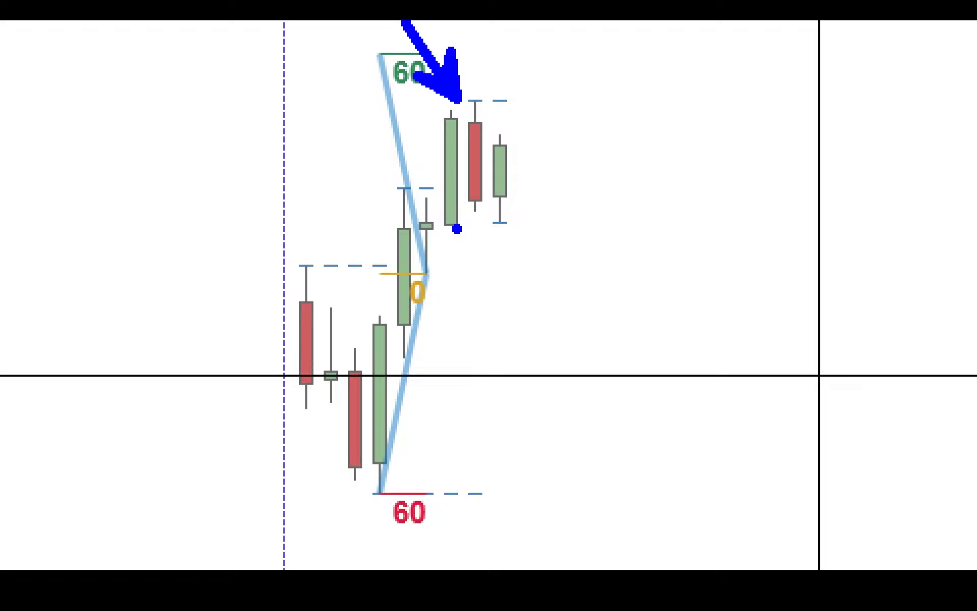
pyautogui.moveTo(454, 229); pyautogui.dragTo(573, 229)
pyautogui.moveTo(510, 162); pyautogui.dragTo(578, 197)
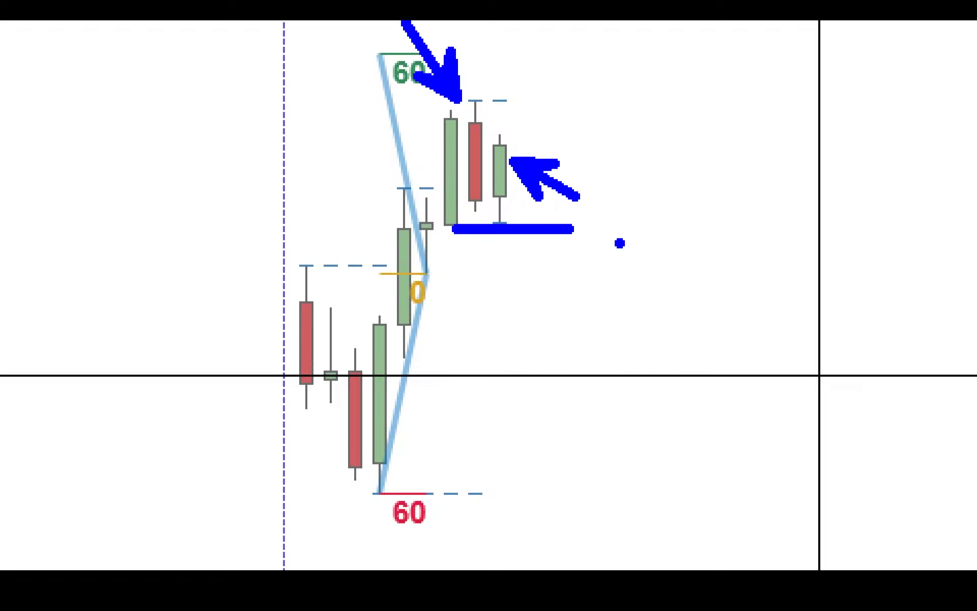
pyautogui.moveTo(347, 445); pyautogui.dragTo(410, 23)
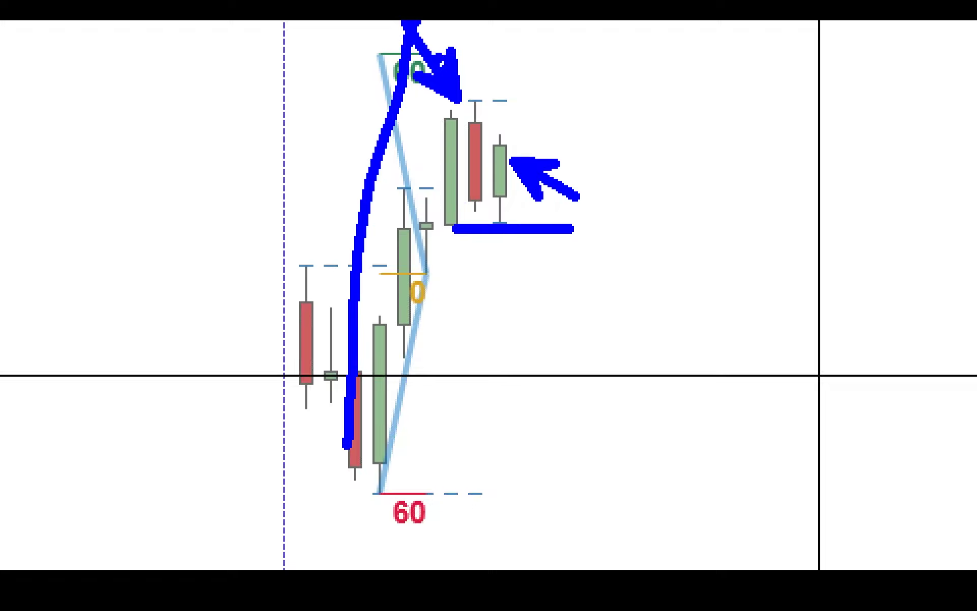
pyautogui.press('e')
pyautogui.moveTo(483, 24); pyautogui.dragTo(483, 87)
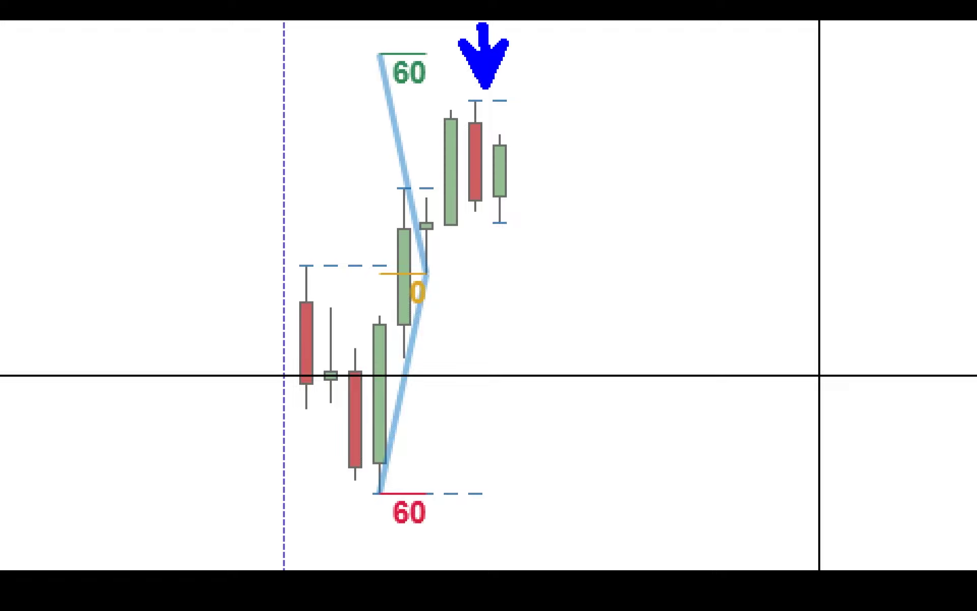
pyautogui.moveTo(378, 53); pyautogui.dragTo(602, 53)
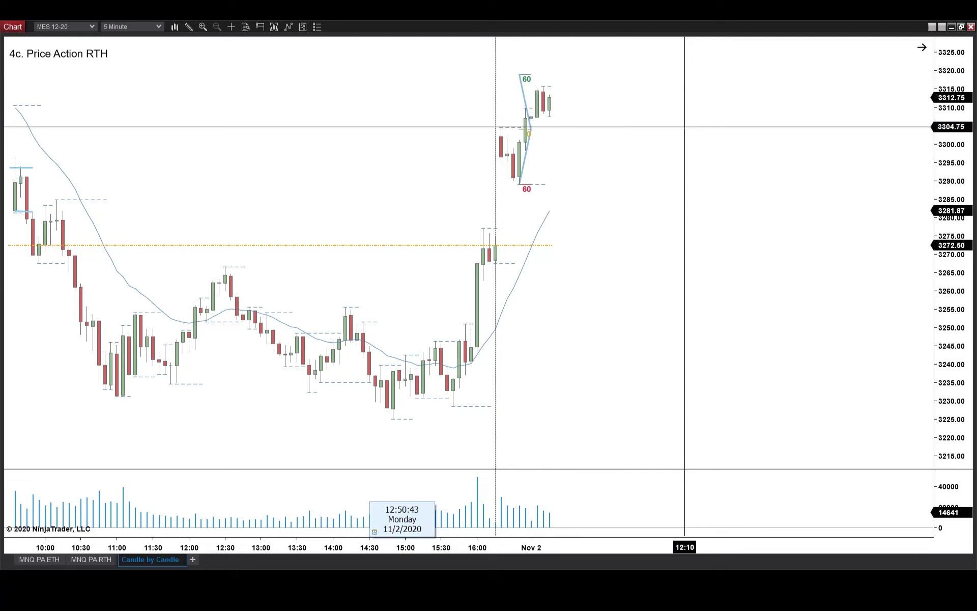
# Step: Step the replay forward one candle and delete the ABC pattern drawing
pyautogui.press('Right')
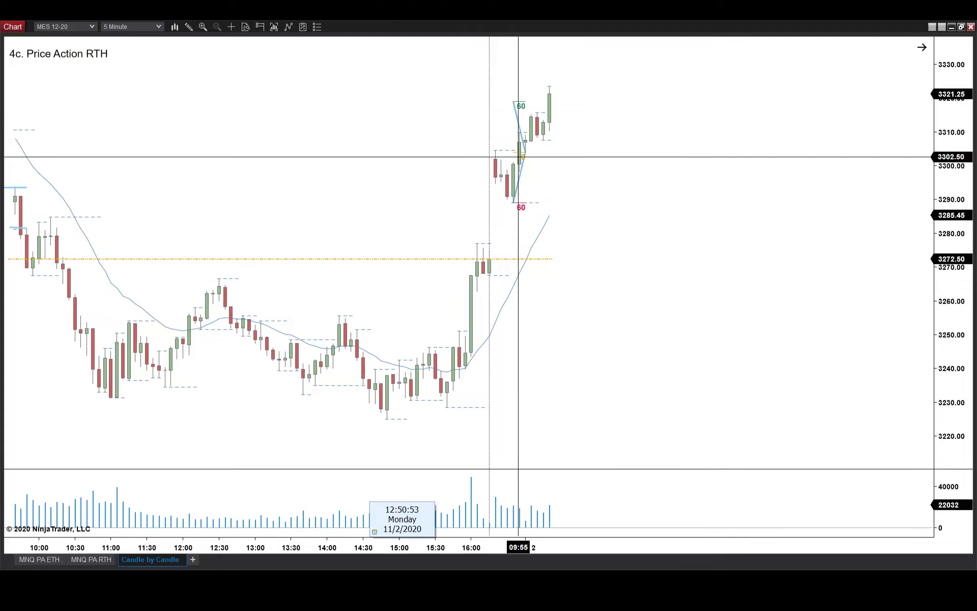
pyautogui.click(517, 109)
pyautogui.press('Delete')
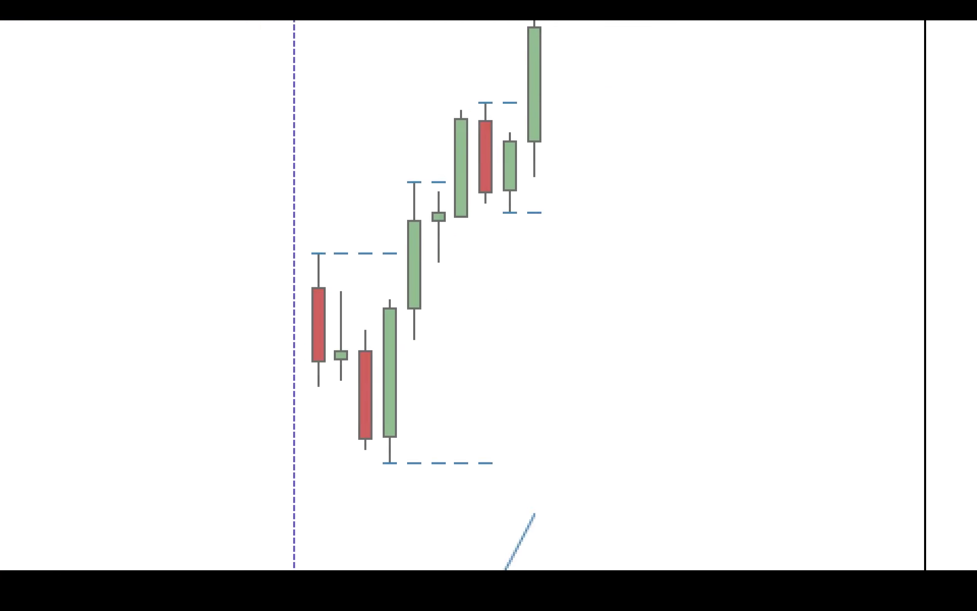
pyautogui.moveTo(394, 301); pyautogui.dragTo(438, 266)
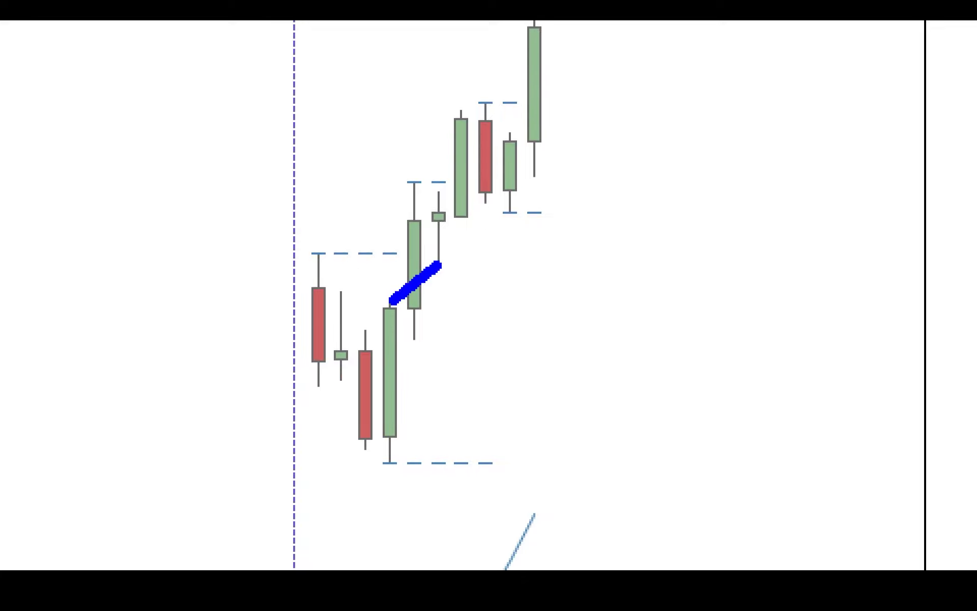
pyautogui.moveTo(508, 127); pyautogui.dragTo(572, 72)
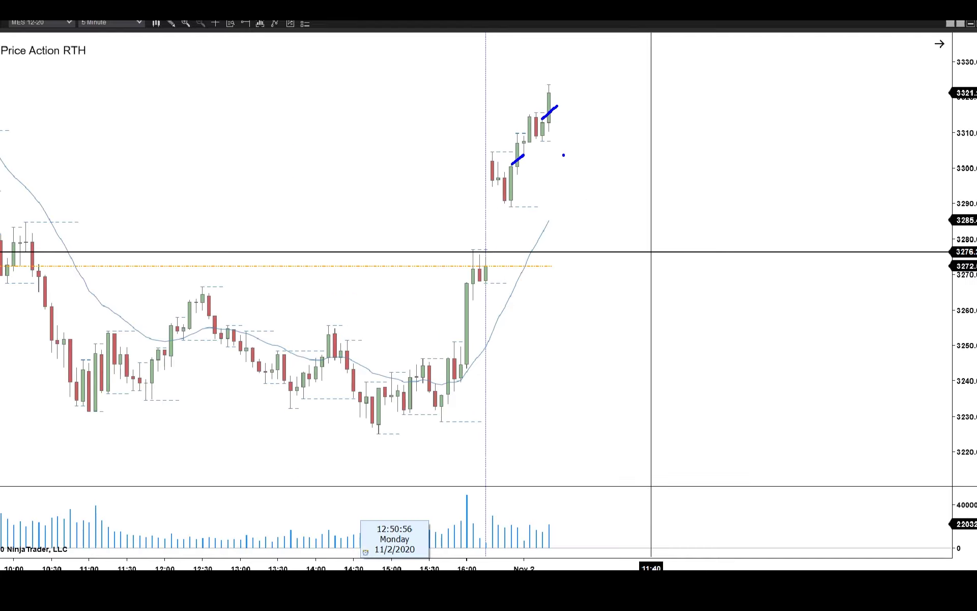
pyautogui.press('Escape')
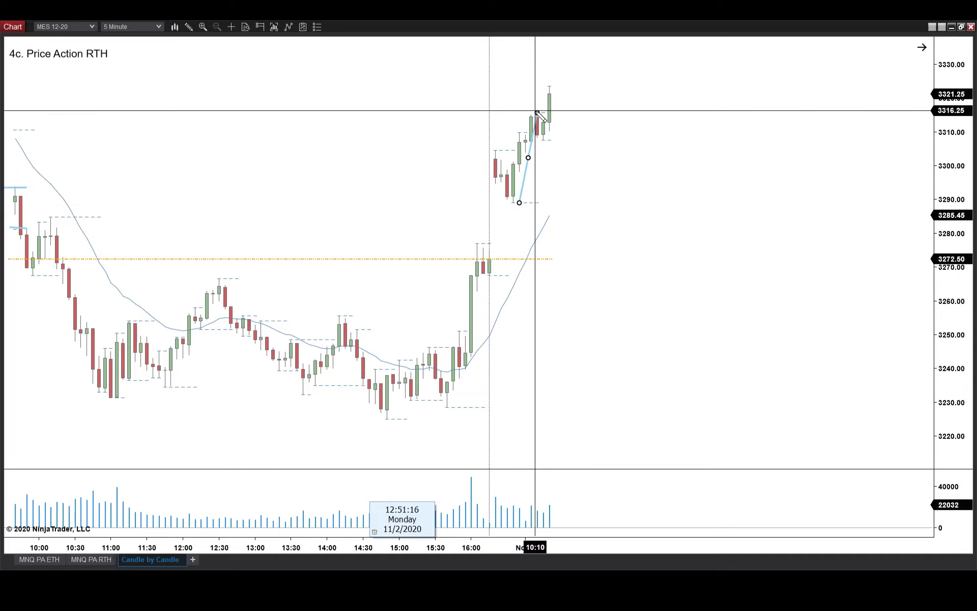
# Step: Draw a steep light-blue trendline from the latest candles up toward 3333, shifted slightly left
pyautogui.click(555, 137)
pyautogui.click(573, 47)
pyautogui.moveTo(560, 94); pyautogui.dragTo(551, 96)
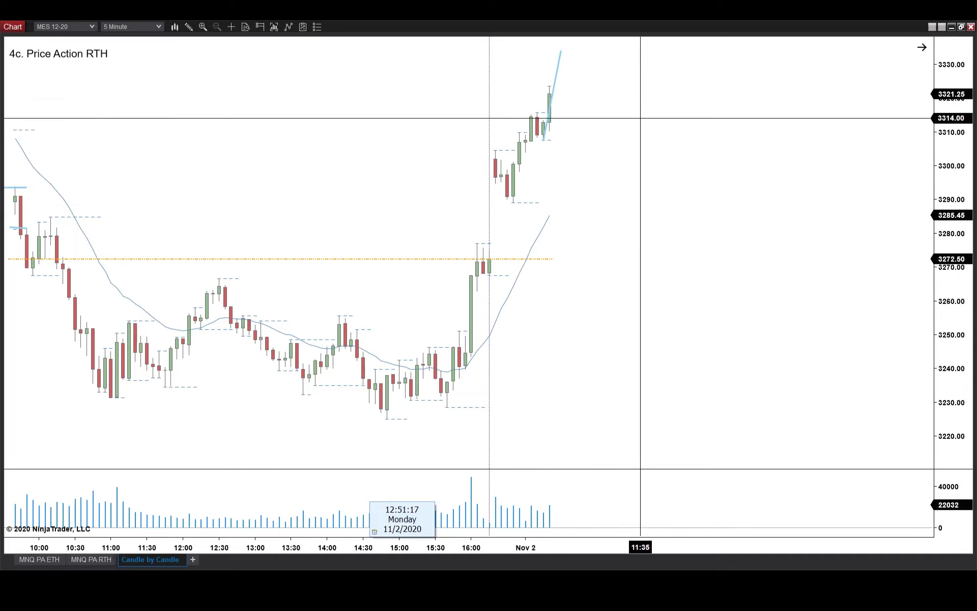
pyautogui.click(644, 117)
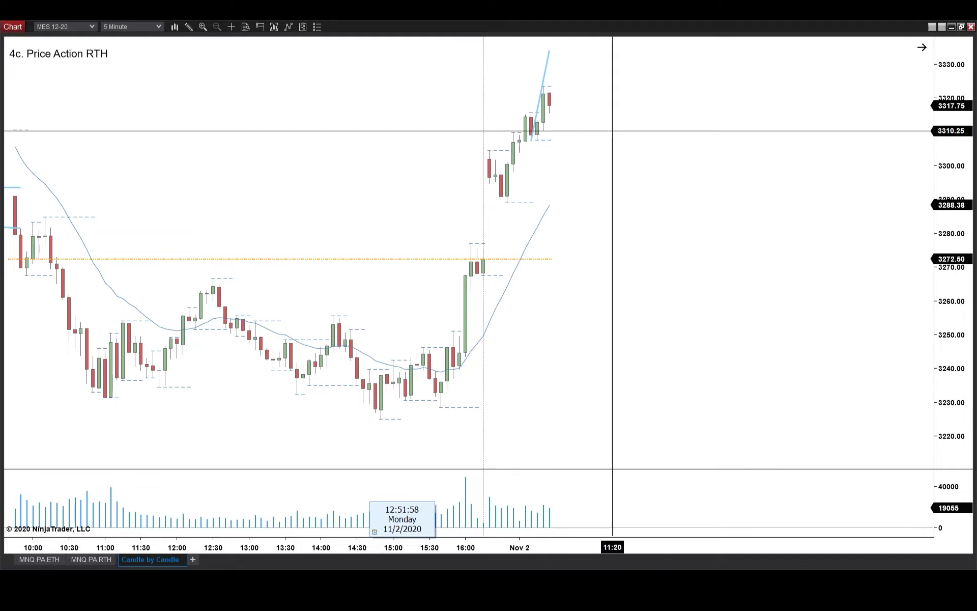
pyautogui.moveTo(537, 117); pyautogui.dragTo(553, 110)
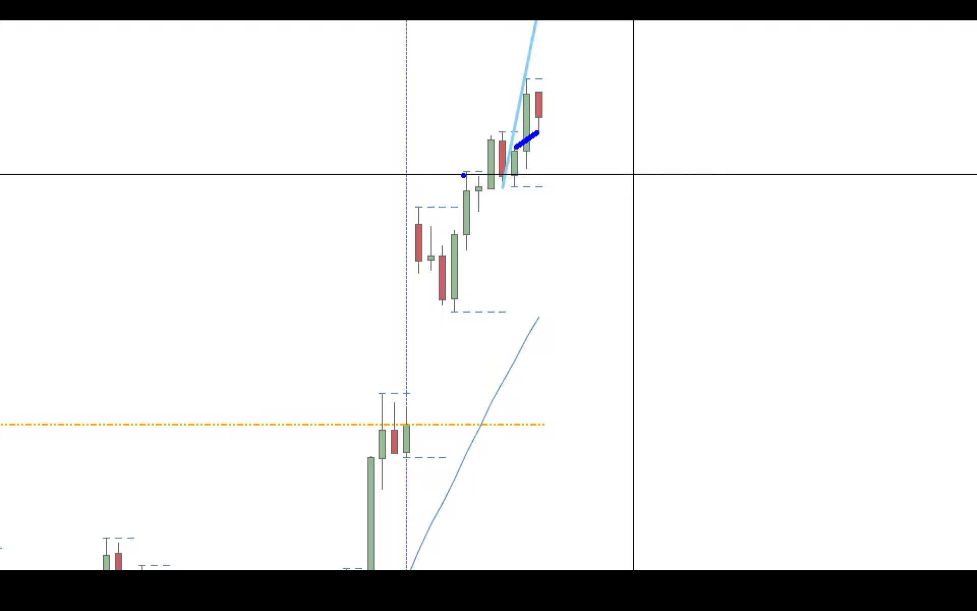
pyautogui.moveTo(464, 176); pyautogui.dragTo(483, 165)
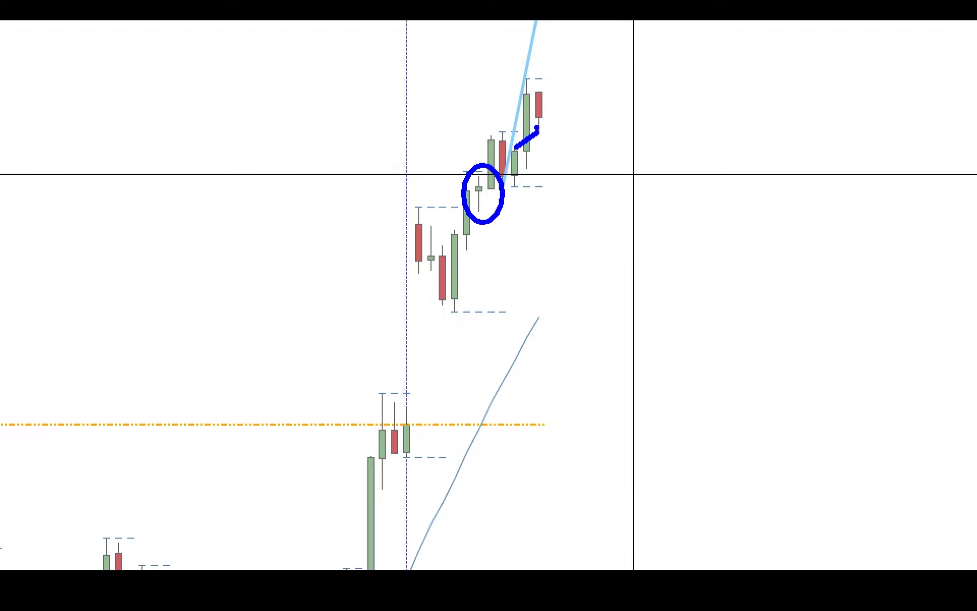
pyautogui.press('Escape')
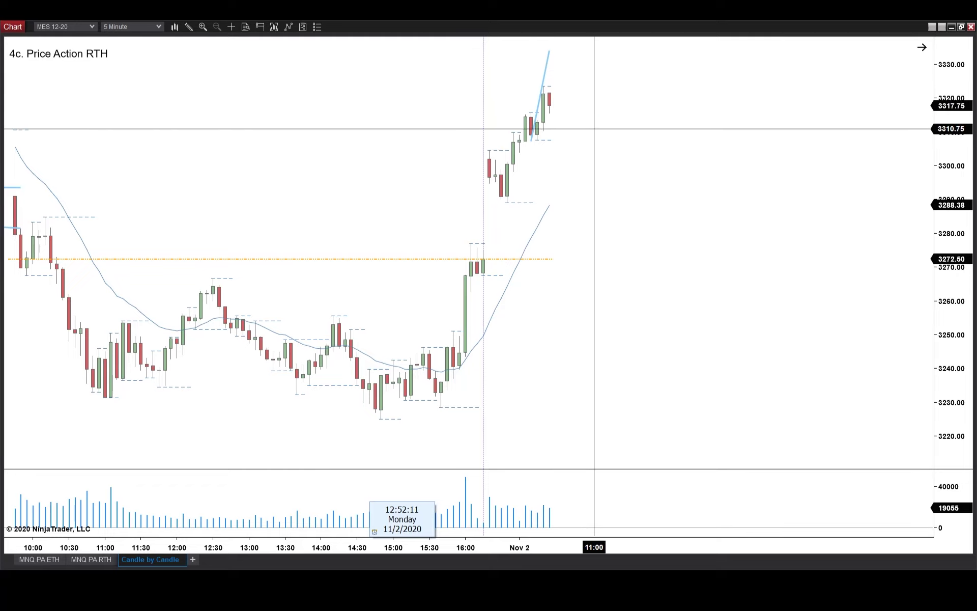
# Step: Place two trial risk-reward drawings on the Nov 2 candles and delete both
pyautogui.click(507, 202)
pyautogui.click(525, 141)
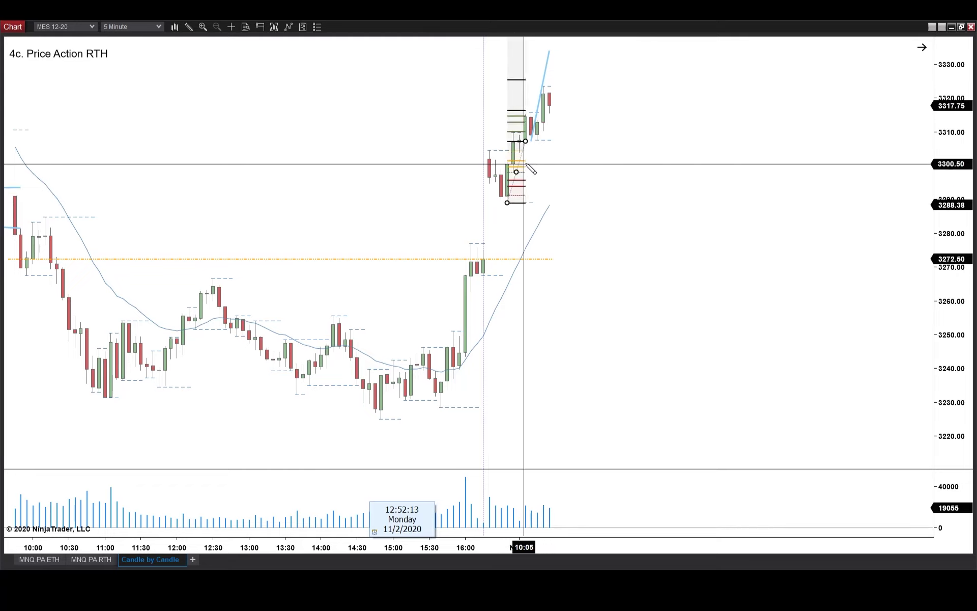
pyautogui.press('Delete')
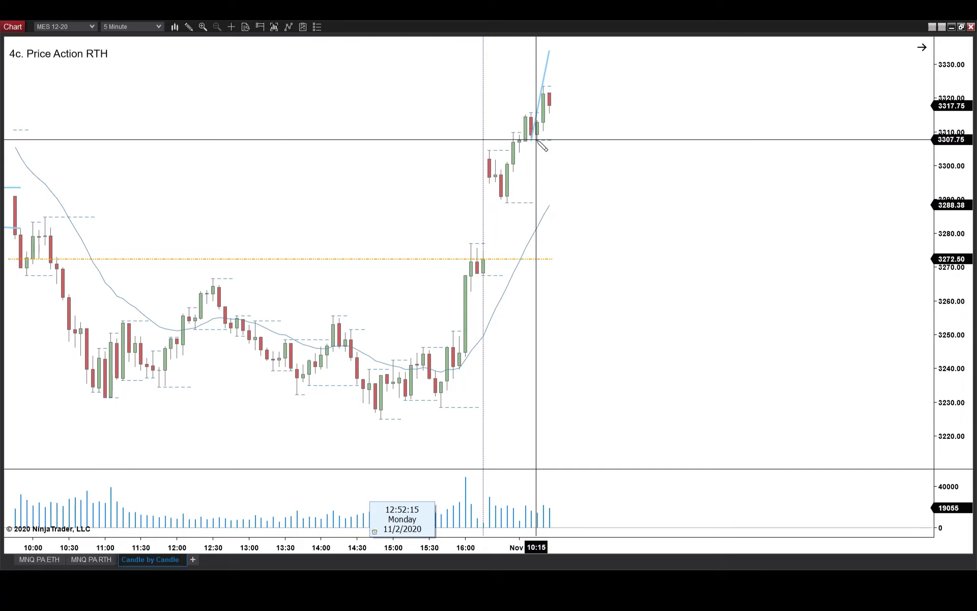
pyautogui.click(536, 139)
pyautogui.click(543, 115)
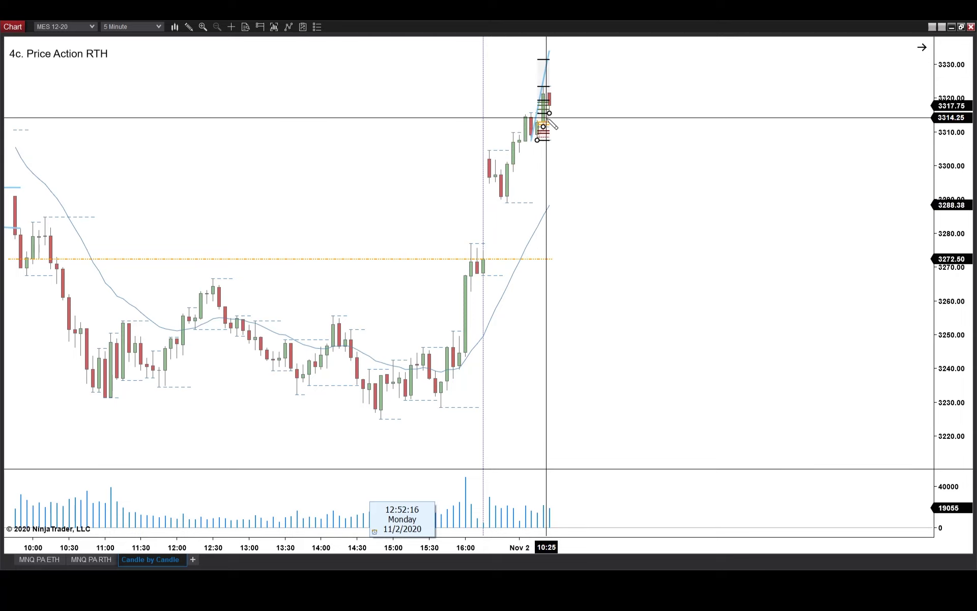
pyautogui.rightClick(576, 86)
pyautogui.click(519, 100)
pyautogui.press('Delete')
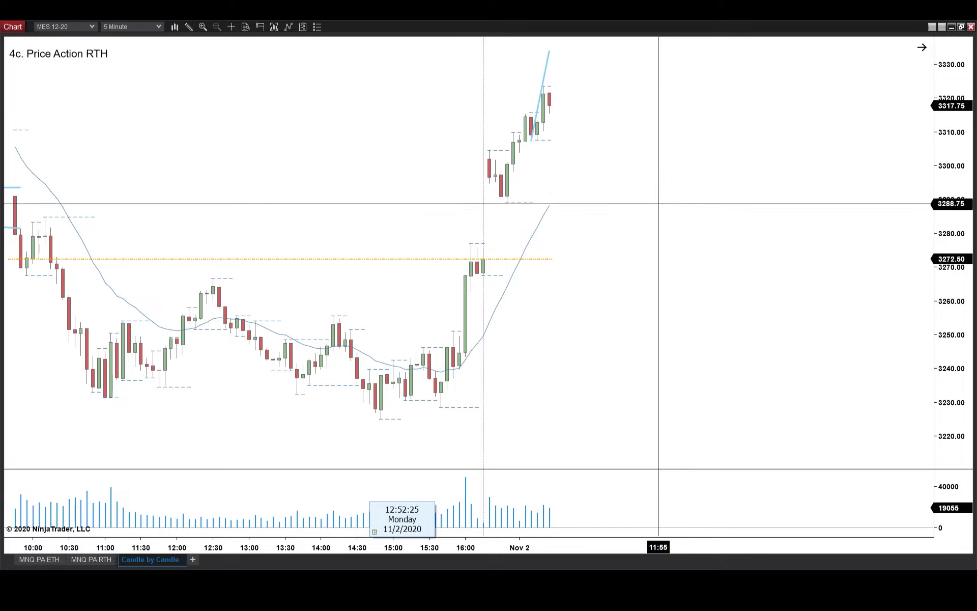
# Step: Widen the bar spacing on the time axis and cancel a trend line started at the swing low
pyautogui.moveTo(664, 549); pyautogui.dragTo(498, 547)
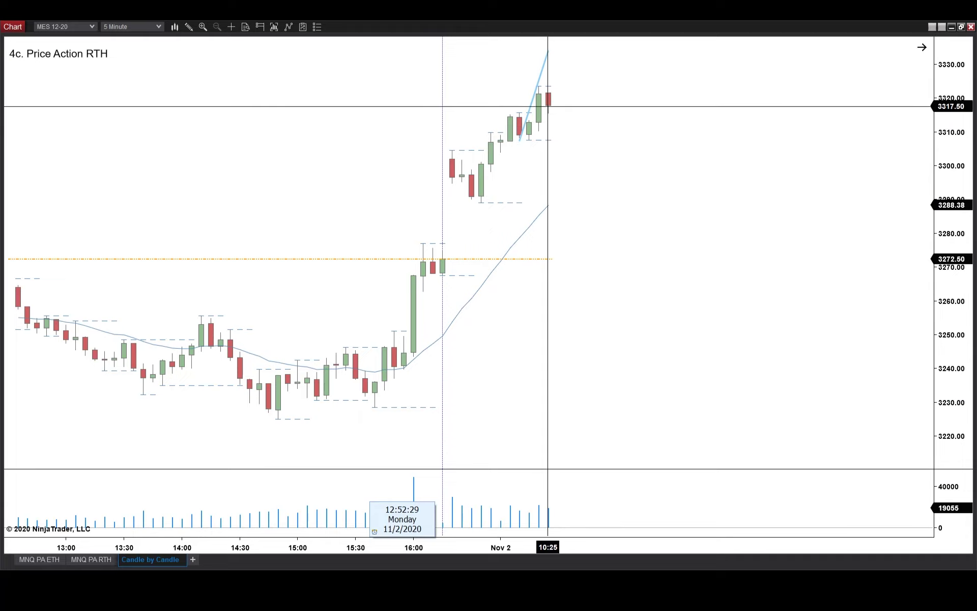
pyautogui.click(481, 203)
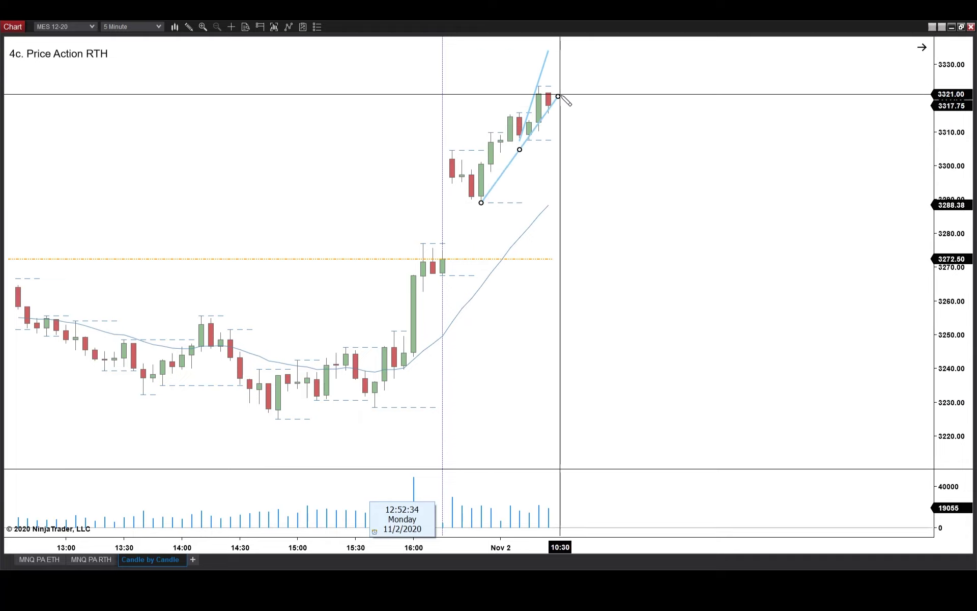
pyautogui.press('Escape')
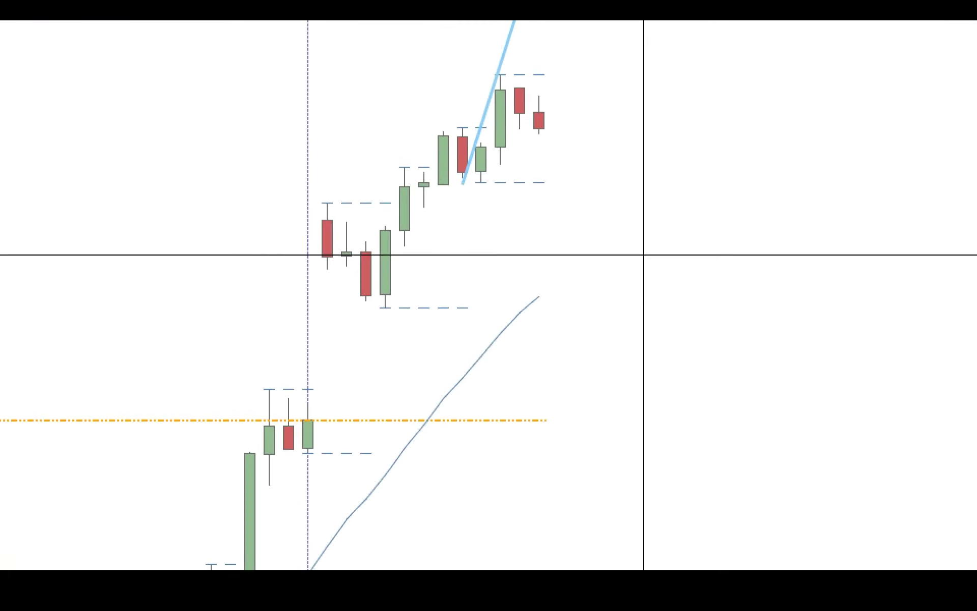
pyautogui.moveTo(515, 247); pyautogui.dragTo(540, 181)
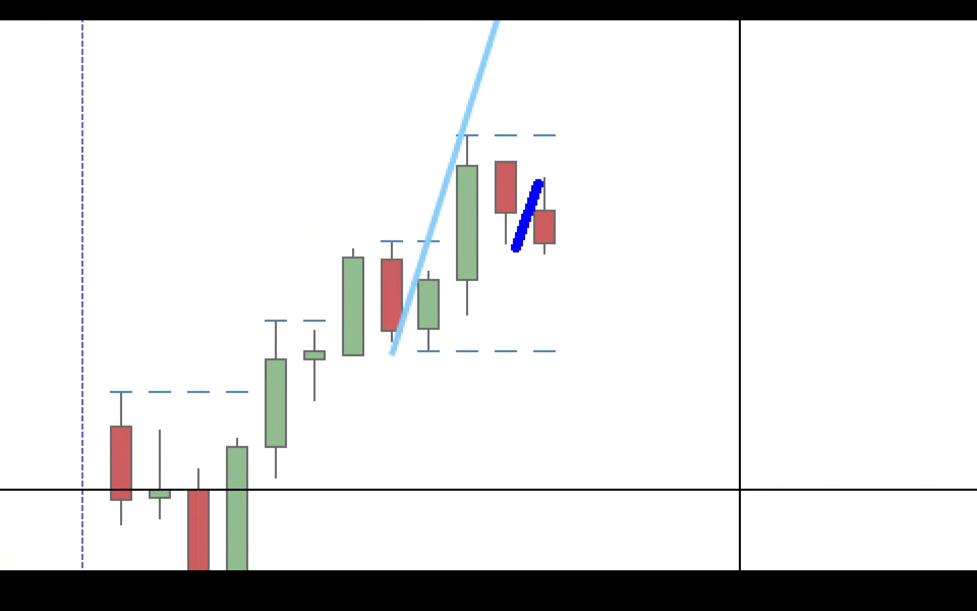
pyautogui.moveTo(497, 212); pyautogui.dragTo(610, 209)
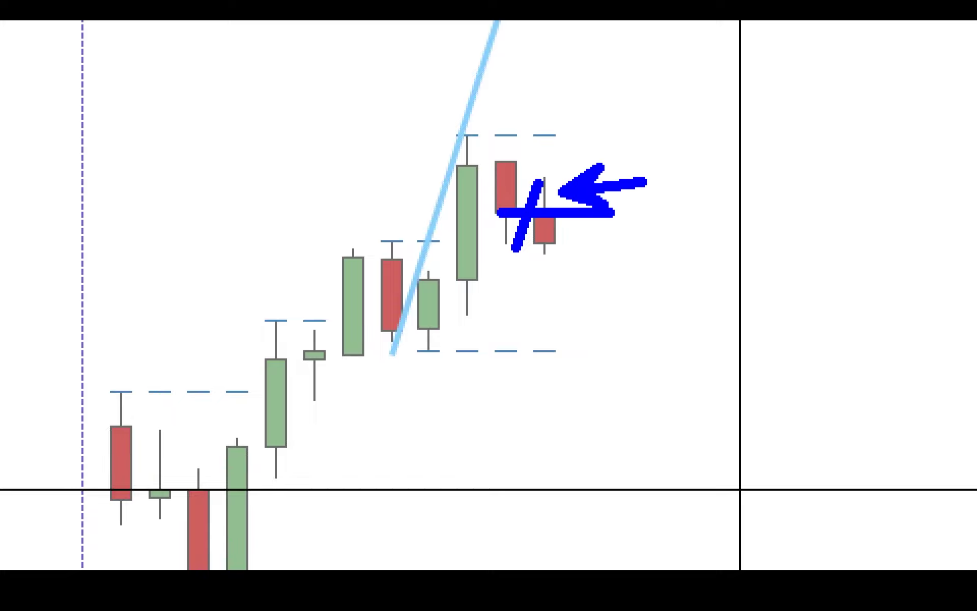
pyautogui.moveTo(555, 183); pyautogui.dragTo(550, 268)
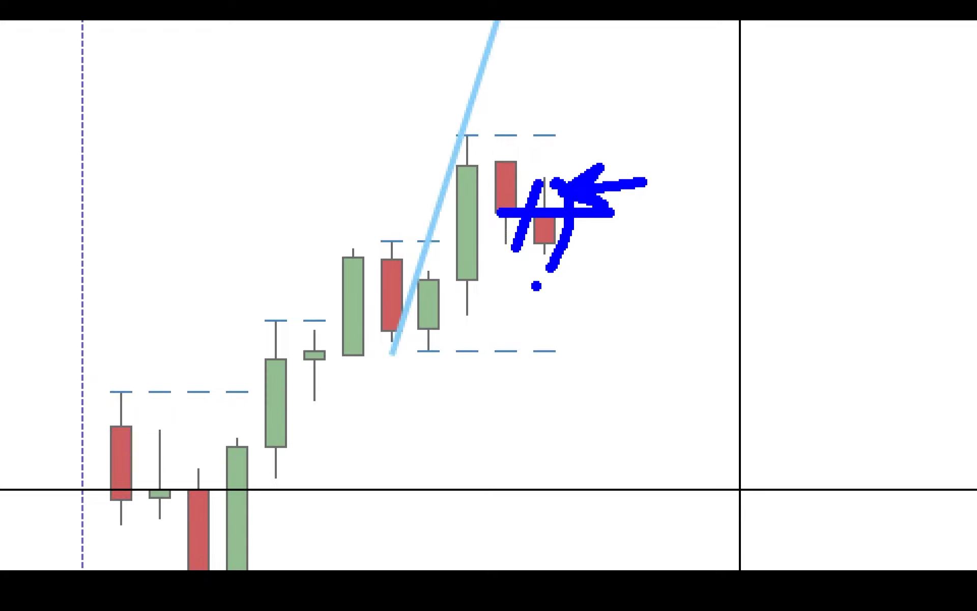
pyautogui.press('Escape')
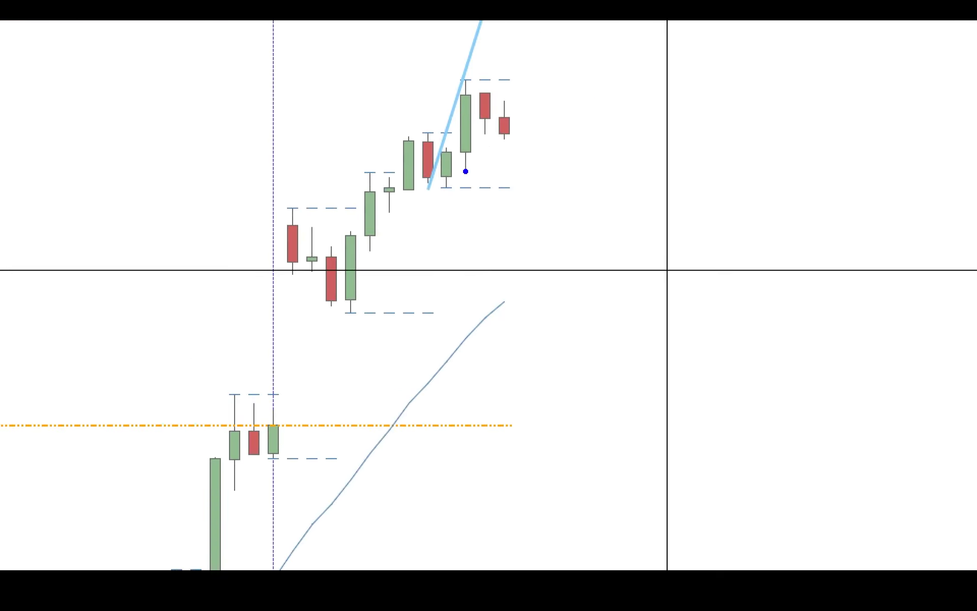
pyautogui.moveTo(528, 132); pyautogui.dragTo(627, 133)
pyautogui.moveTo(421, 187); pyautogui.dragTo(648, 187)
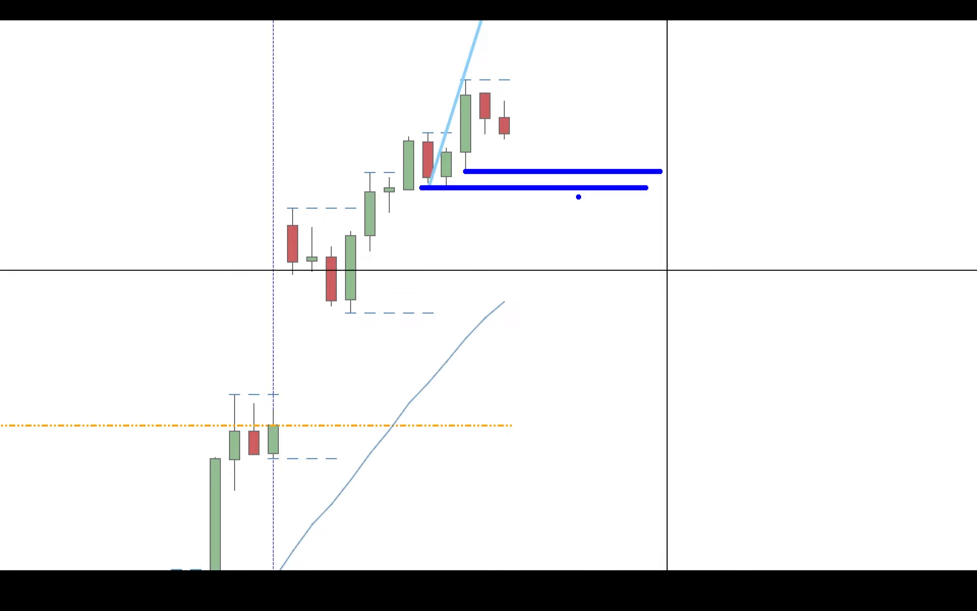
pyautogui.press('Escape')
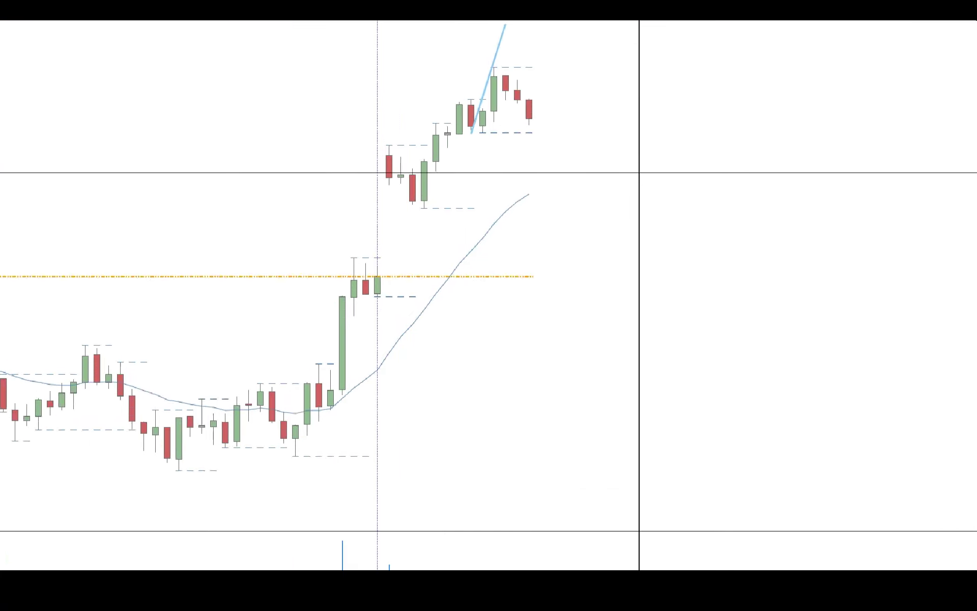
pyautogui.moveTo(484, 107)
pyautogui.mouseDown()
pyautogui.moveTo(507, 97)
pyautogui.moveTo(491, 125)
pyautogui.moveTo(574, 137)
pyautogui.mouseUp()
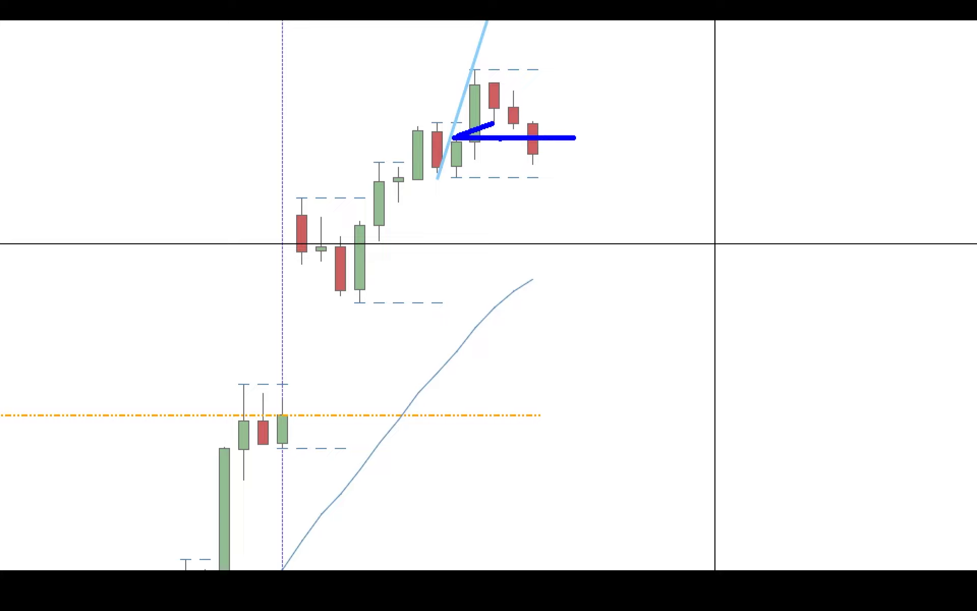
pyautogui.moveTo(506, 116); pyautogui.dragTo(533, 172)
pyautogui.moveTo(543, 115); pyautogui.dragTo(533, 136)
pyautogui.press('e')
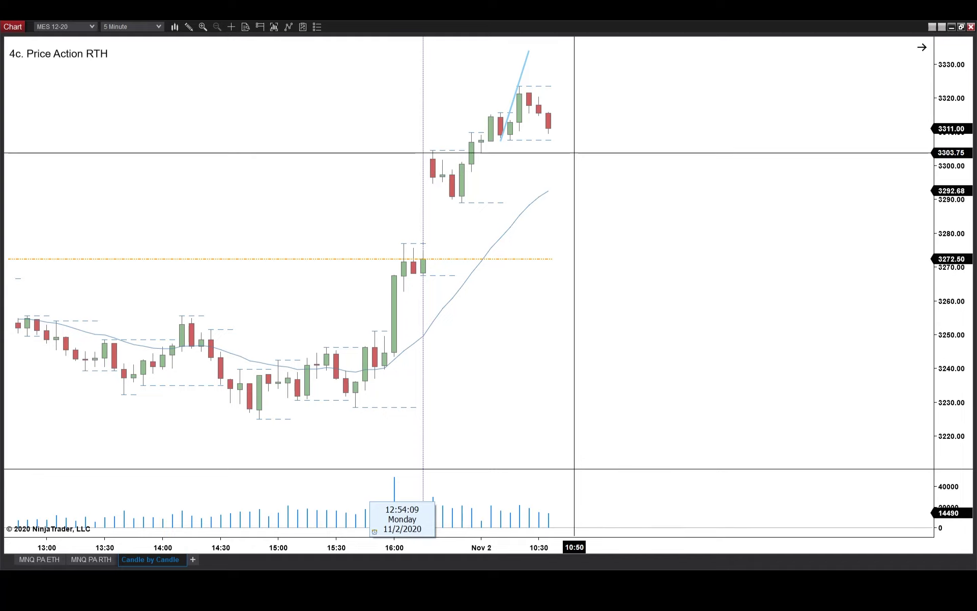
pyautogui.click(510, 134)
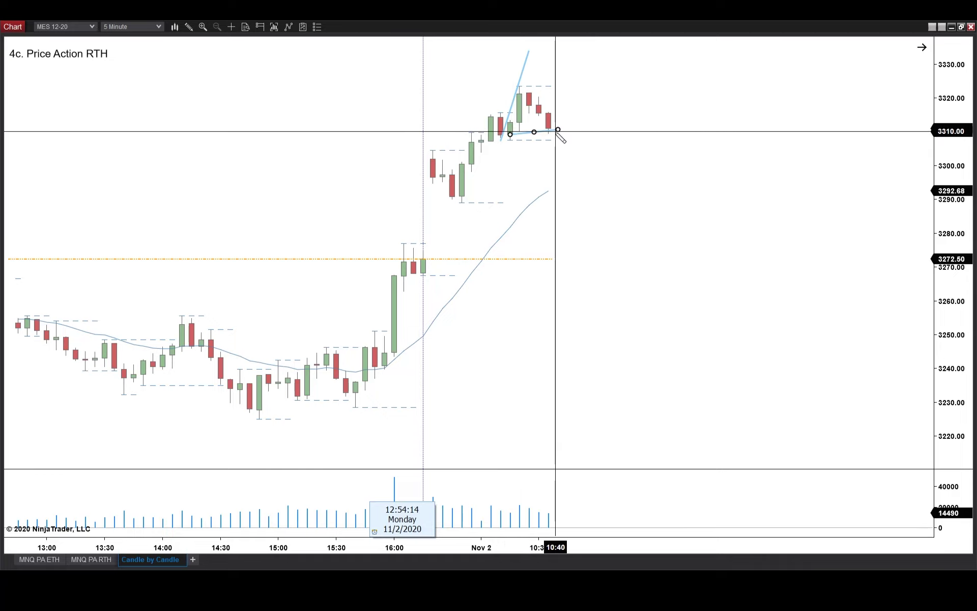
pyautogui.press('Escape')
pyautogui.click(519, 130)
pyautogui.click(548, 128)
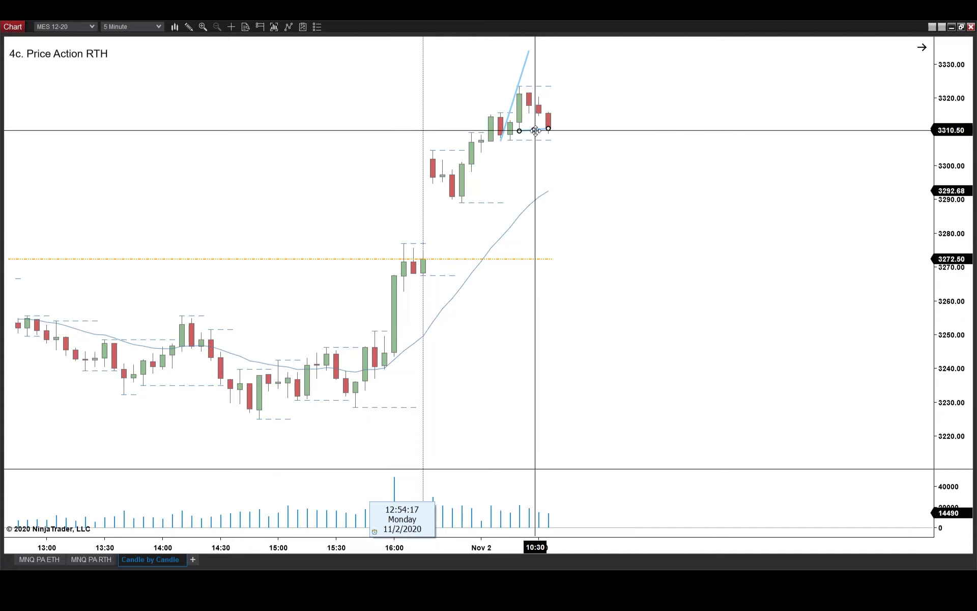
pyautogui.press('Escape')
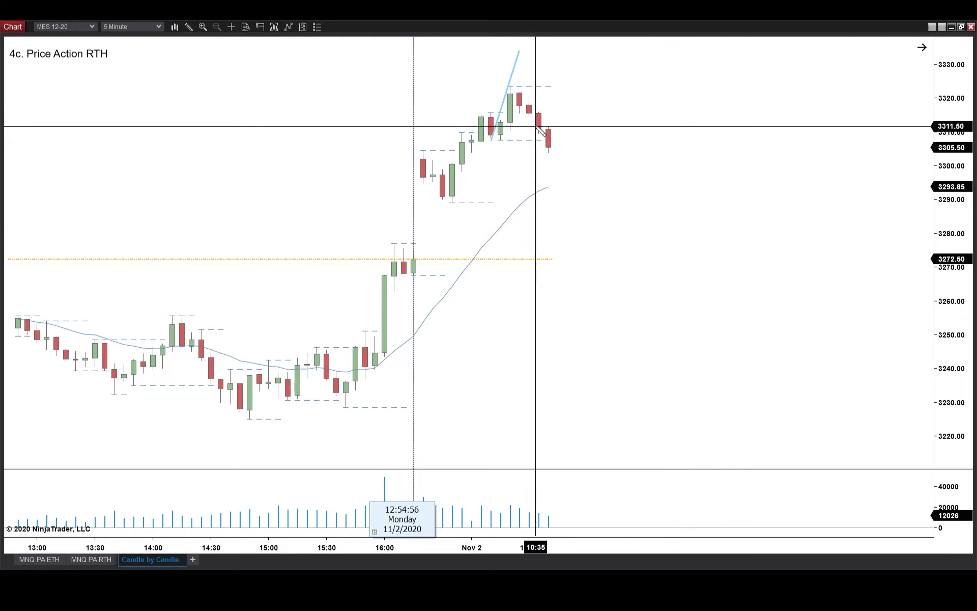
# Step: Draw a small orange rectangle around the red candle right after the session high
pyautogui.moveTo(529, 116); pyautogui.dragTo(554, 126)
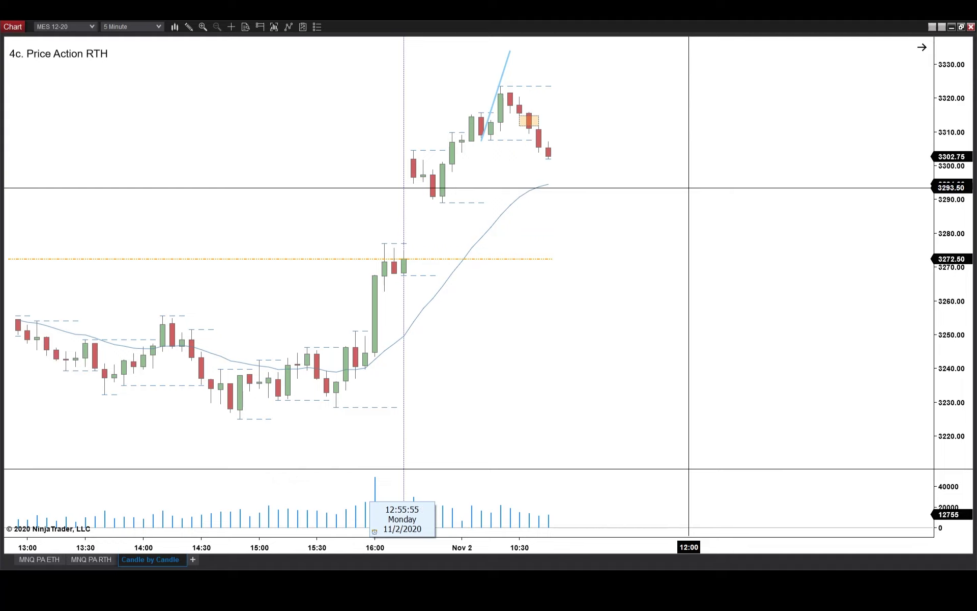
# Step: Dismiss the accidental instrument search, box the next red candle in orange, and discard a trial risk-reward drawing
pyautogui.write('Z')
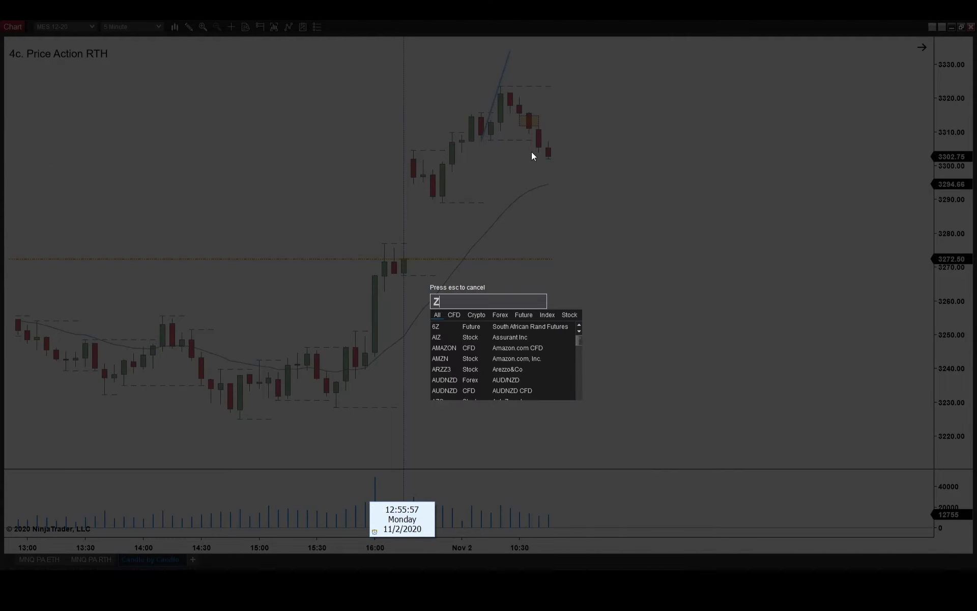
pyautogui.press('Escape')
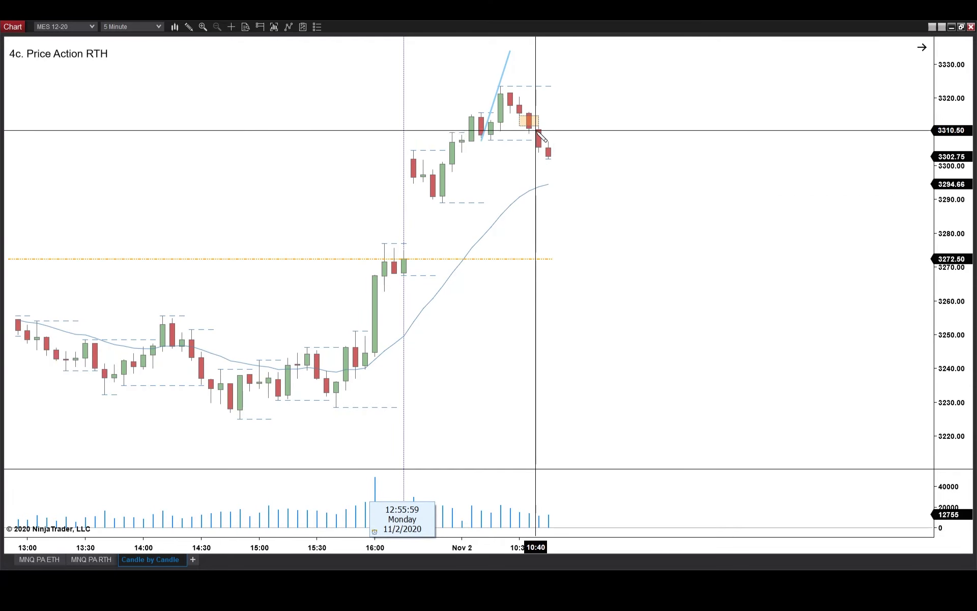
pyautogui.click(539, 137)
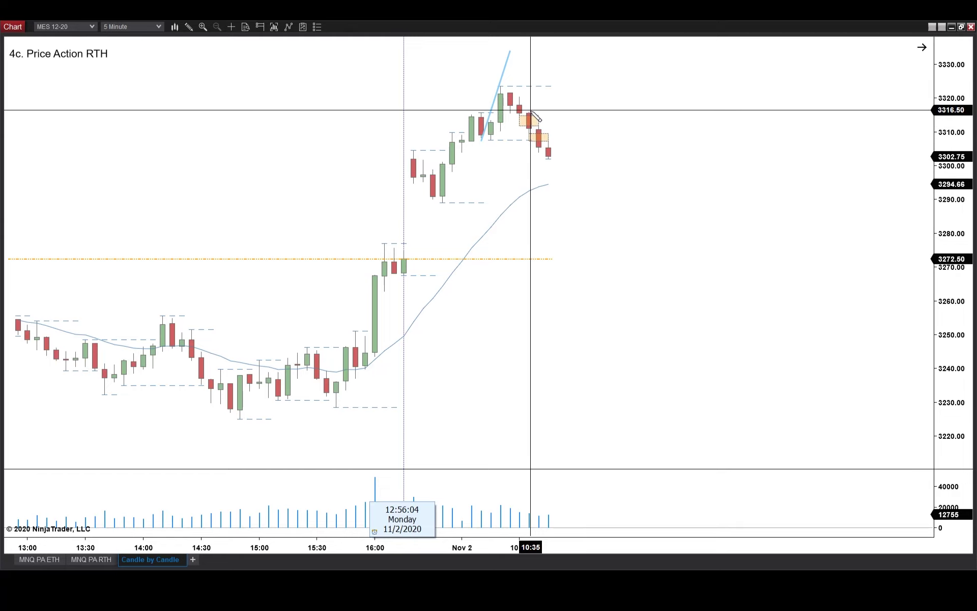
pyautogui.moveTo(530, 111); pyautogui.dragTo(566, 170)
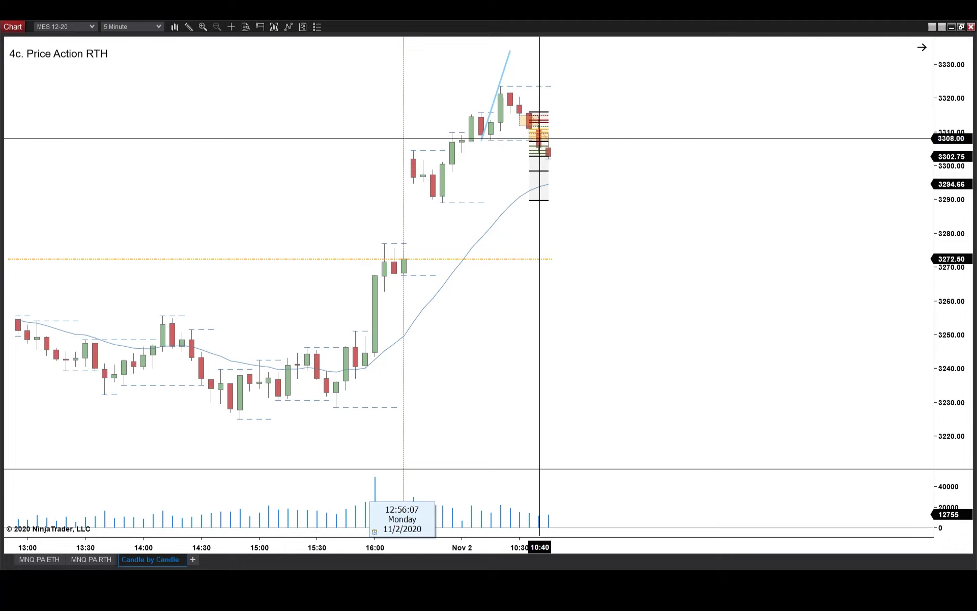
pyautogui.press('Escape')
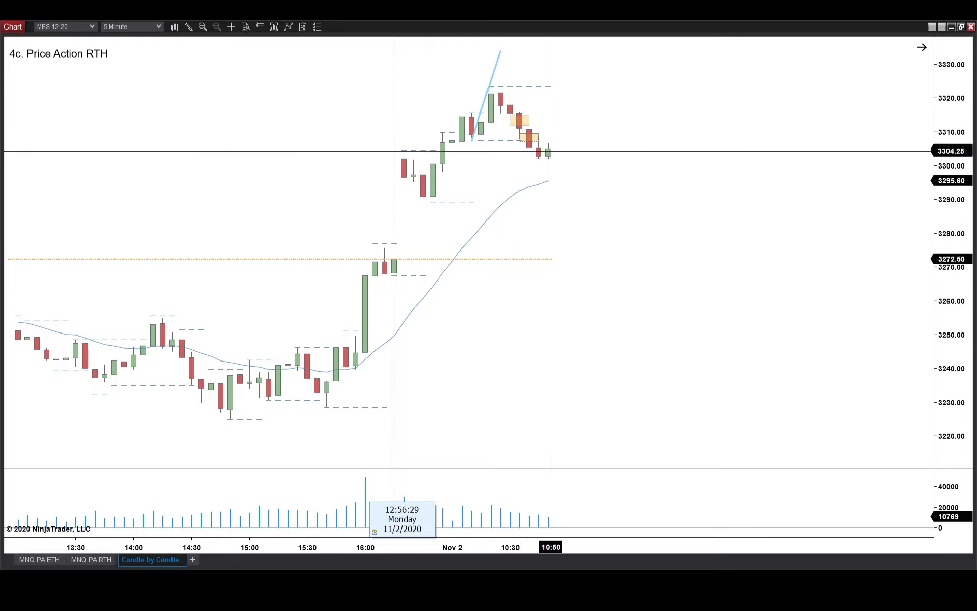
# Step: Drag the lower orange box's right edge out over the following candles
pyautogui.click(528, 141)
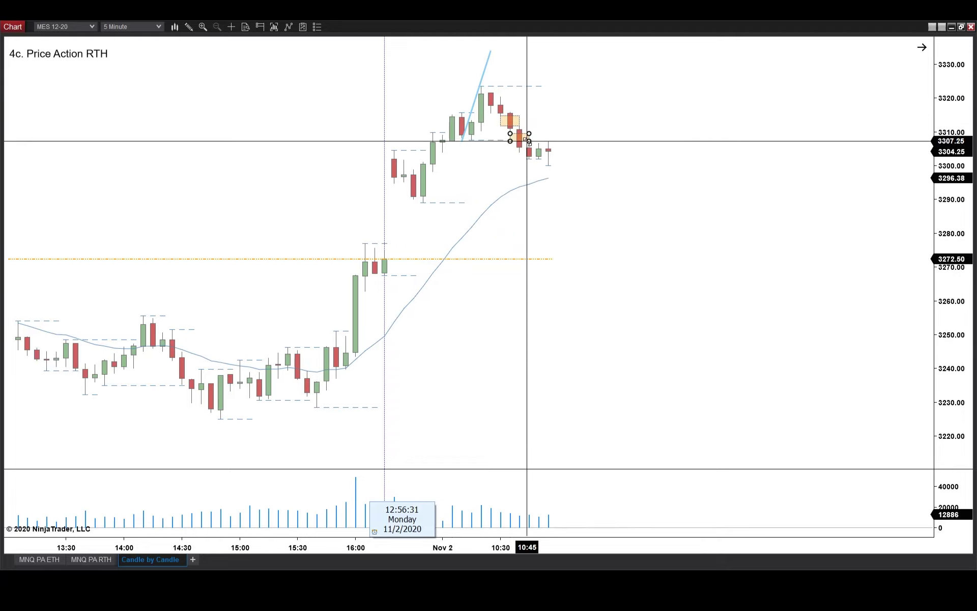
pyautogui.moveTo(528, 141); pyautogui.dragTo(548, 141)
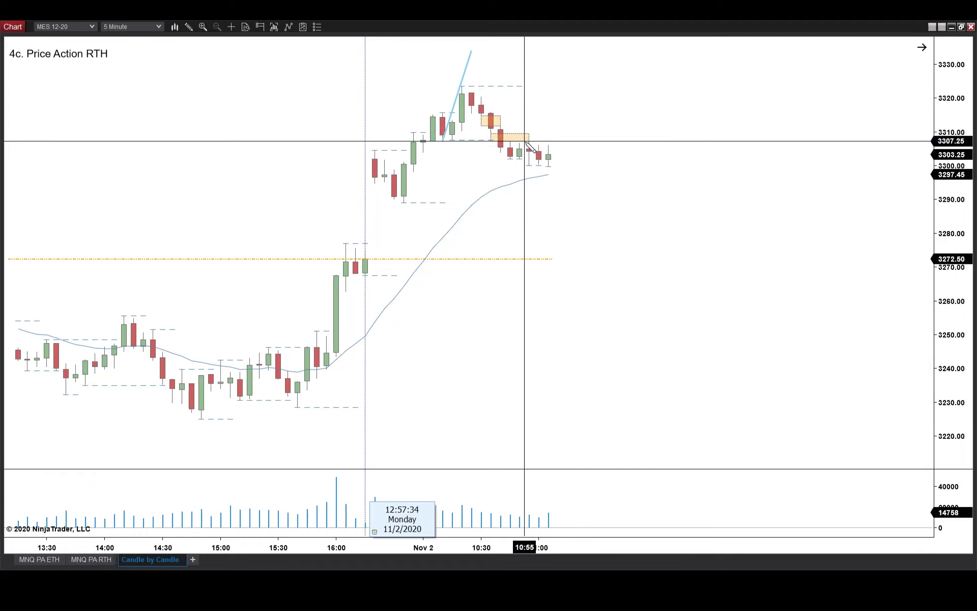
# Step: Draw a light-blue horizontal level at about 3307 from the box's bottom past the last bar
pyautogui.moveTo(557, 141); pyautogui.dragTo(530, 141)
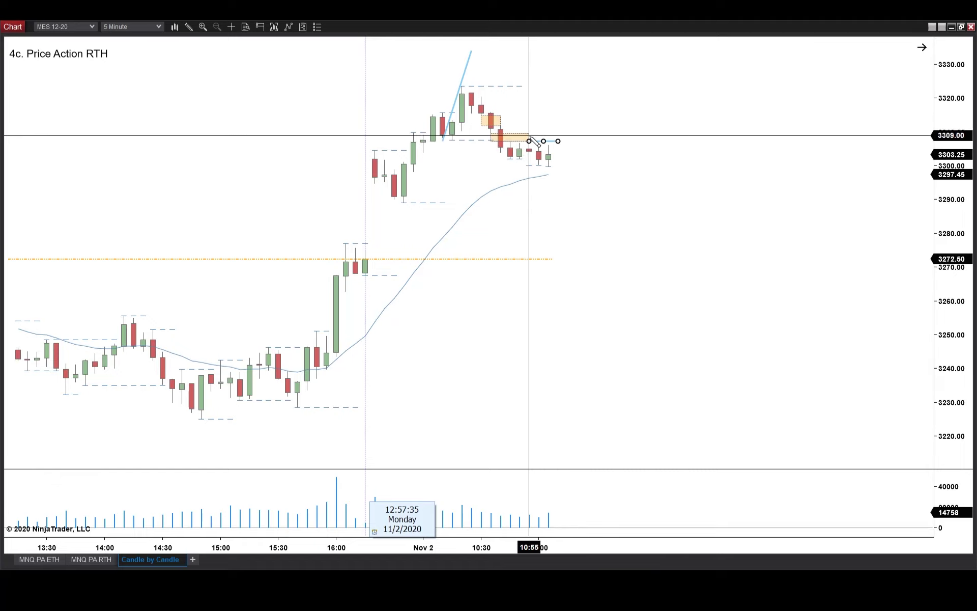
pyautogui.click(529, 135)
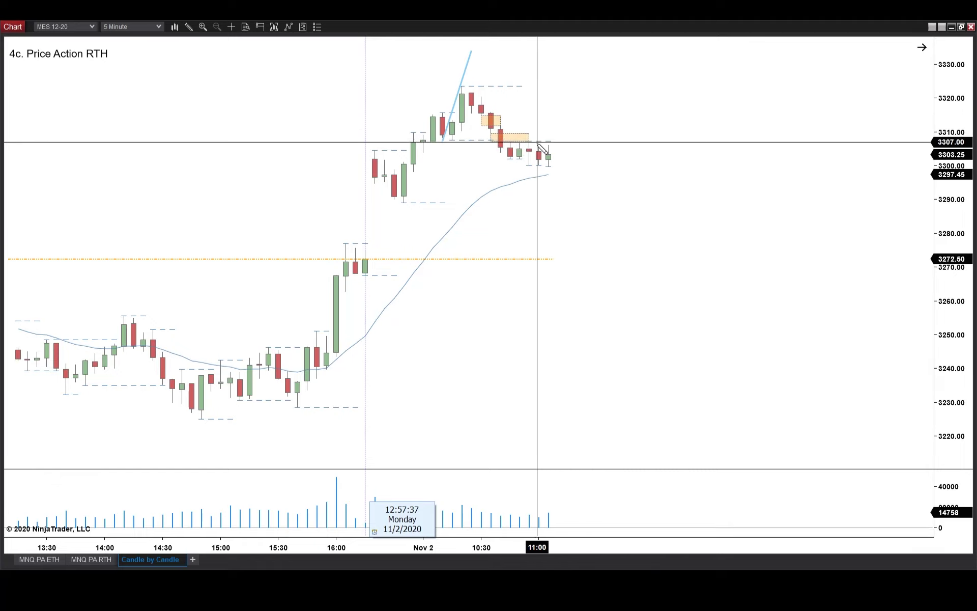
pyautogui.click(529, 141)
pyautogui.click(587, 142)
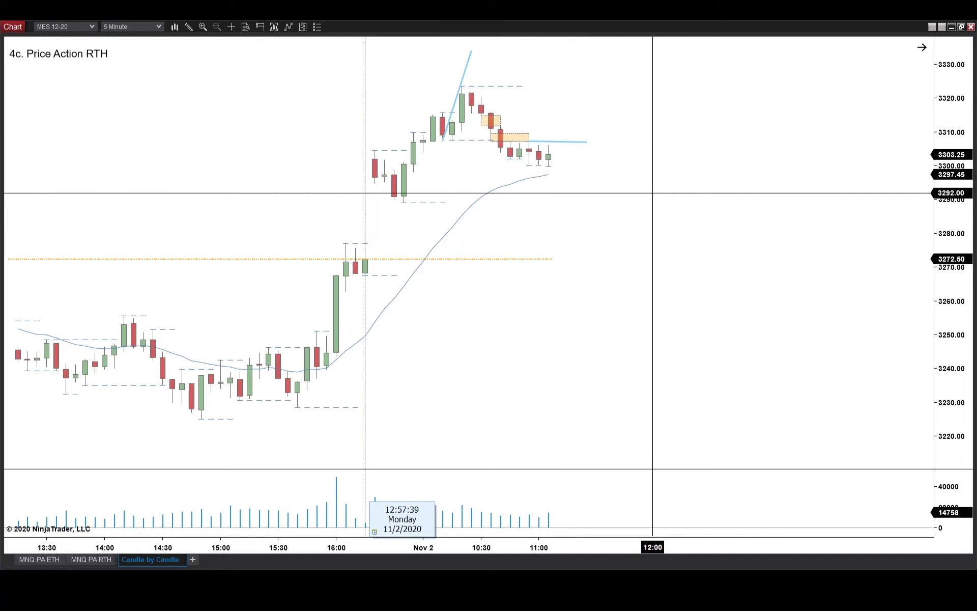